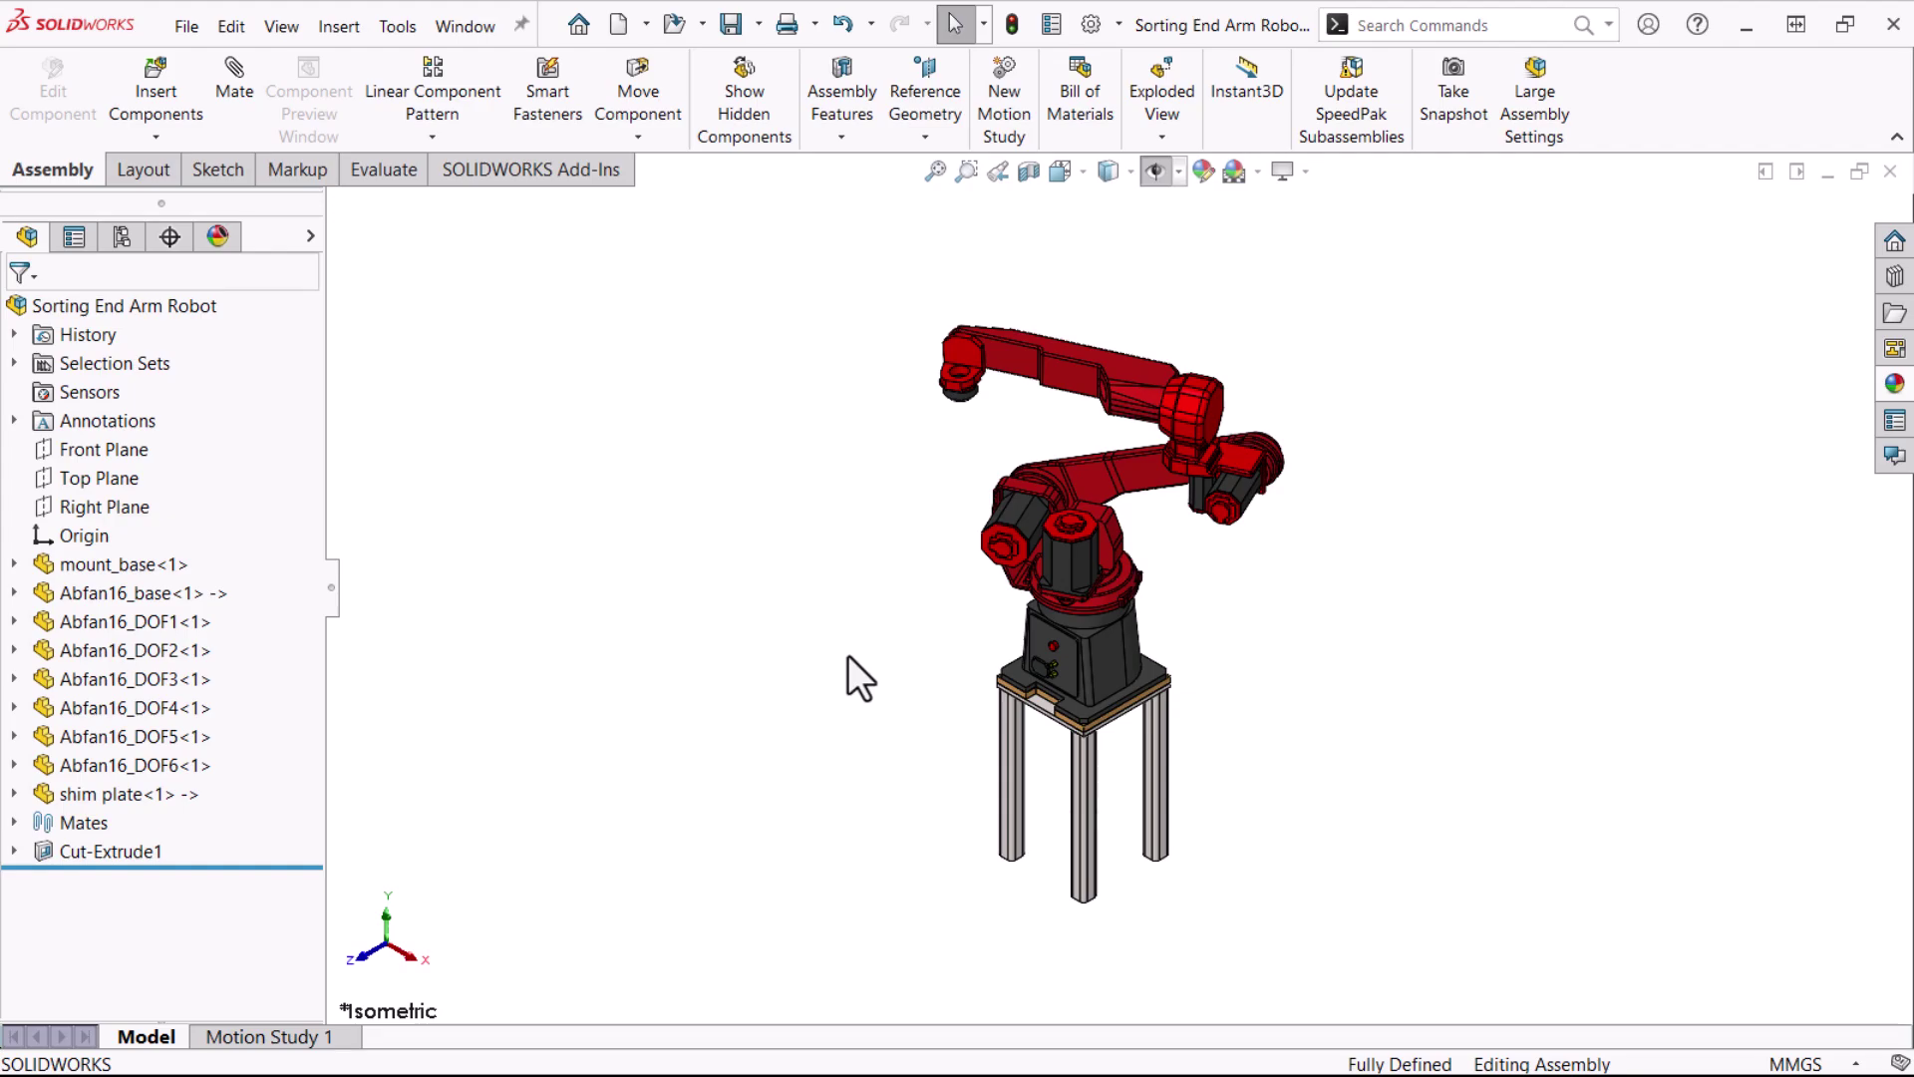
- Inspect the notch cut at the front of the robot base and open its feature definition
scroll(1116, 678, "down", 6)
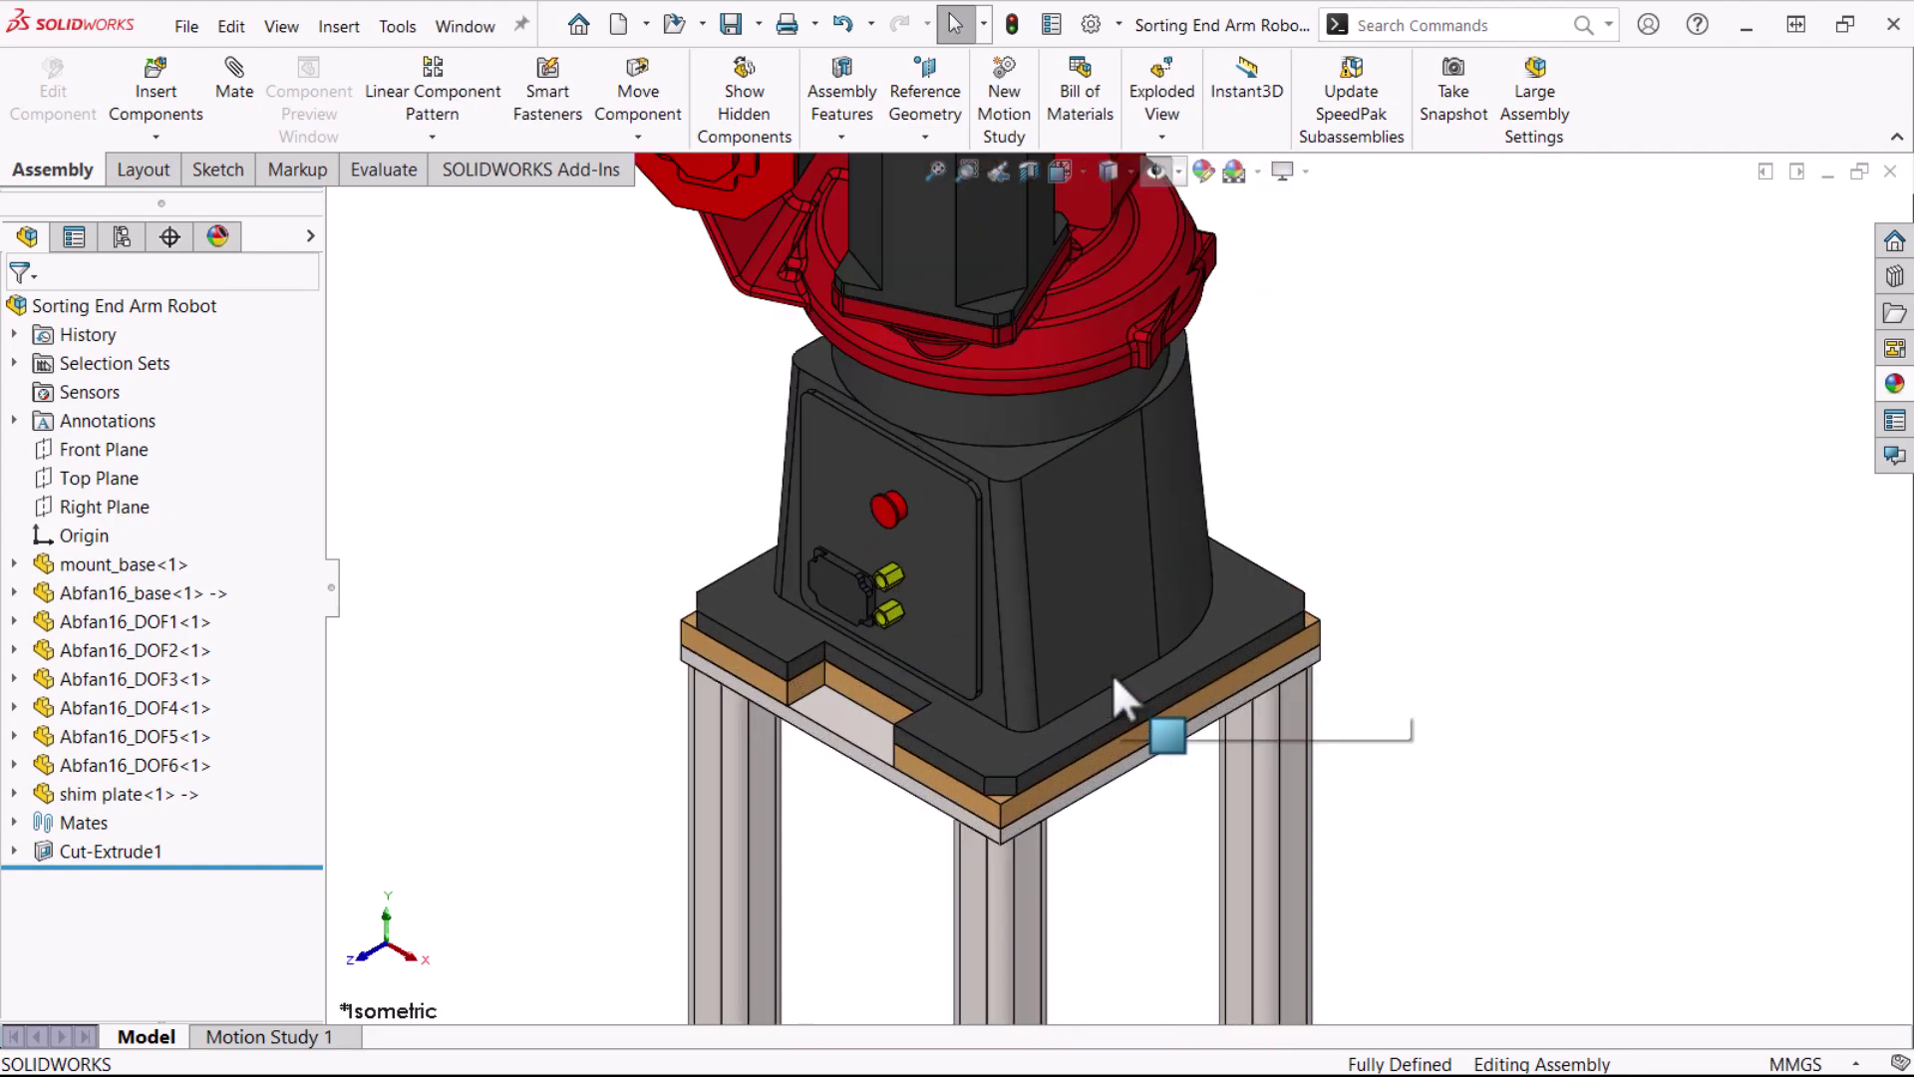
left_click(112, 850)
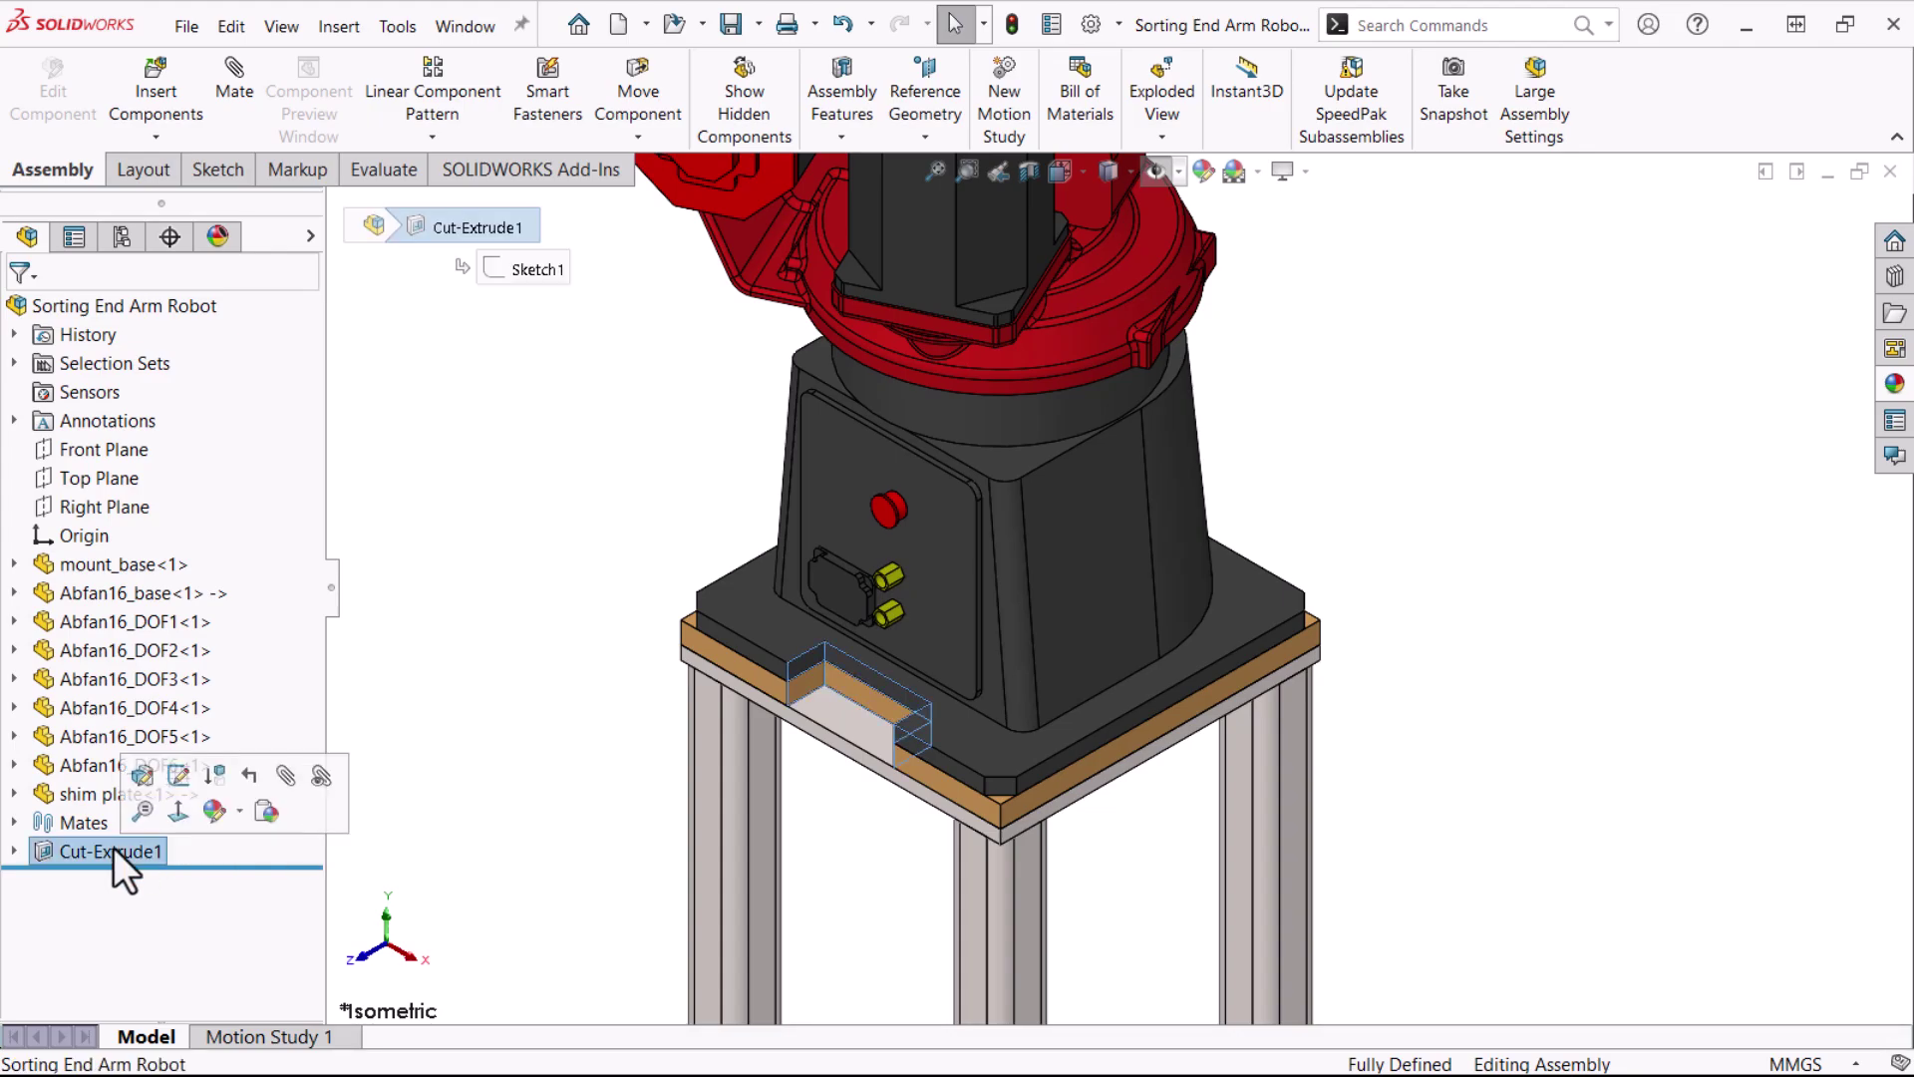
left_click(139, 773)
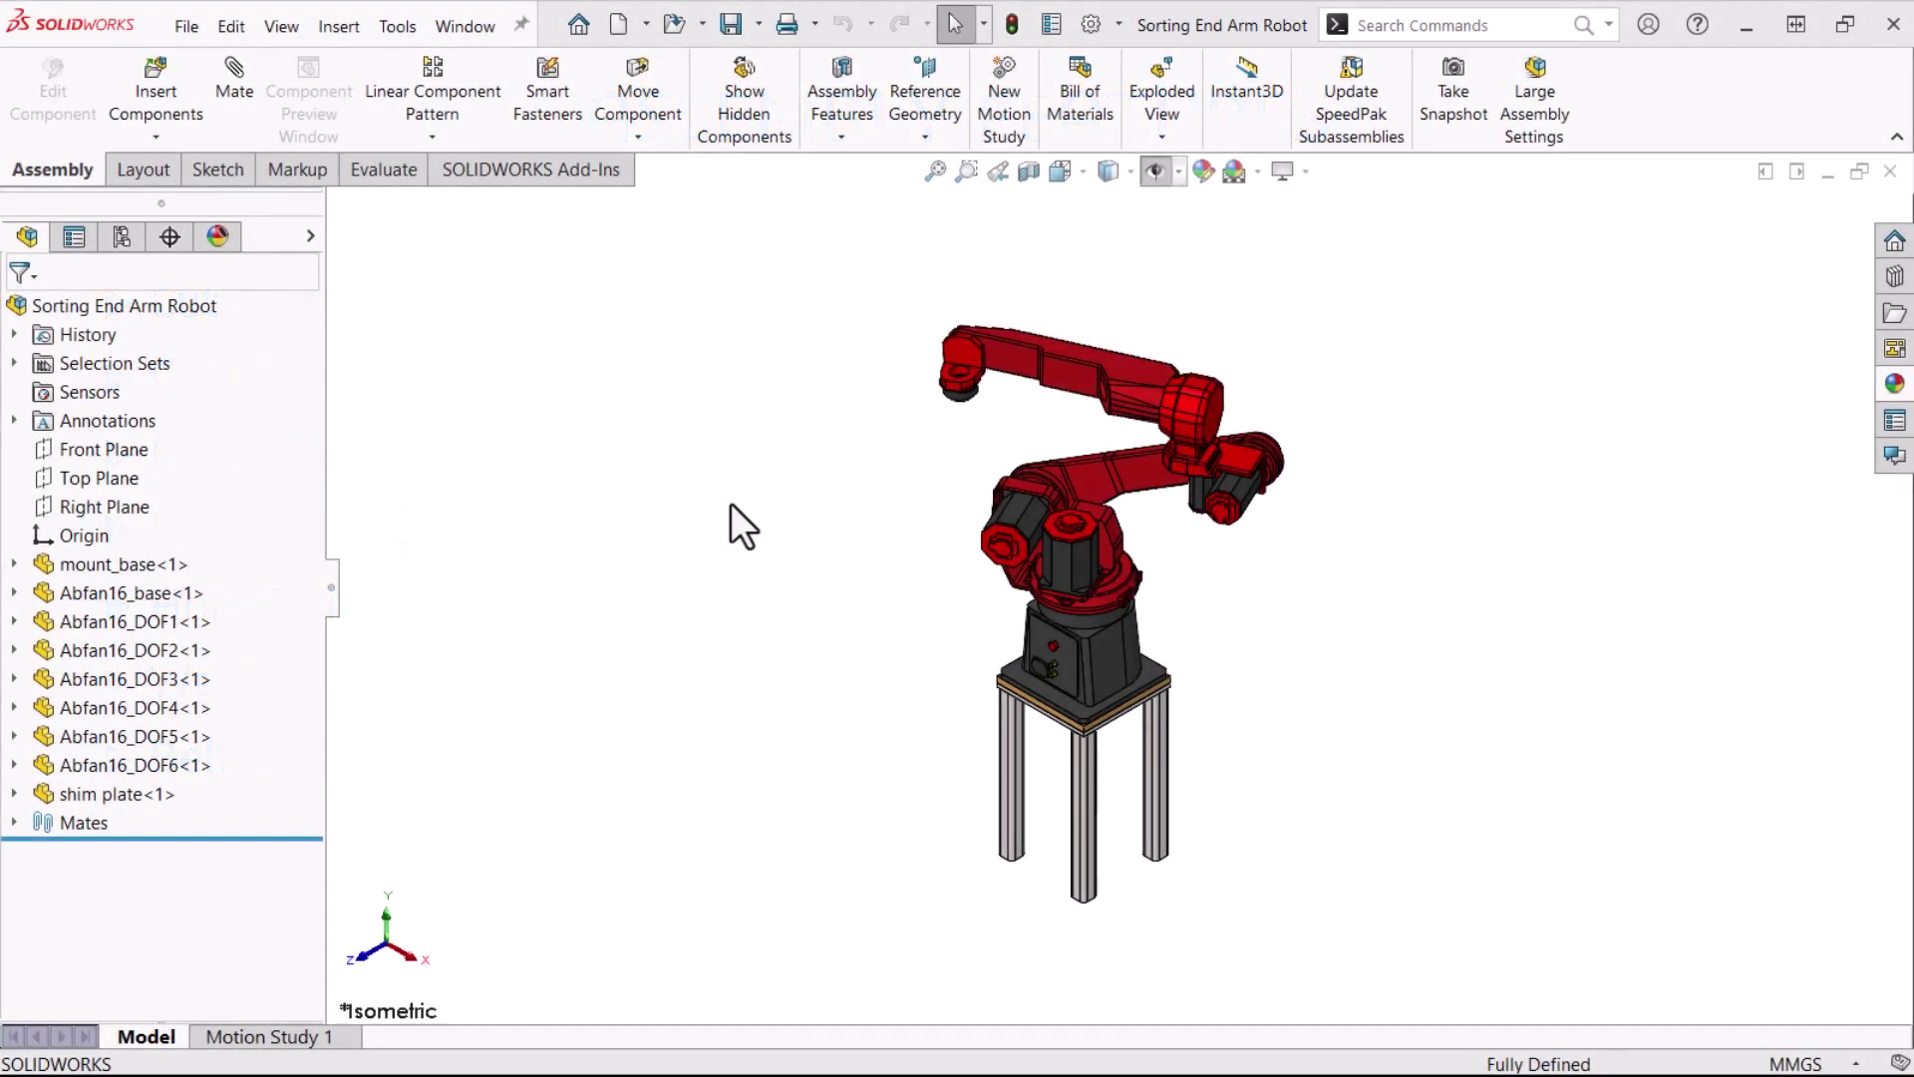
- Start an assembly-level sketch on the top face of the Abfan16_base mounting flange and view it from below
scroll(1103, 698, "down", 5)
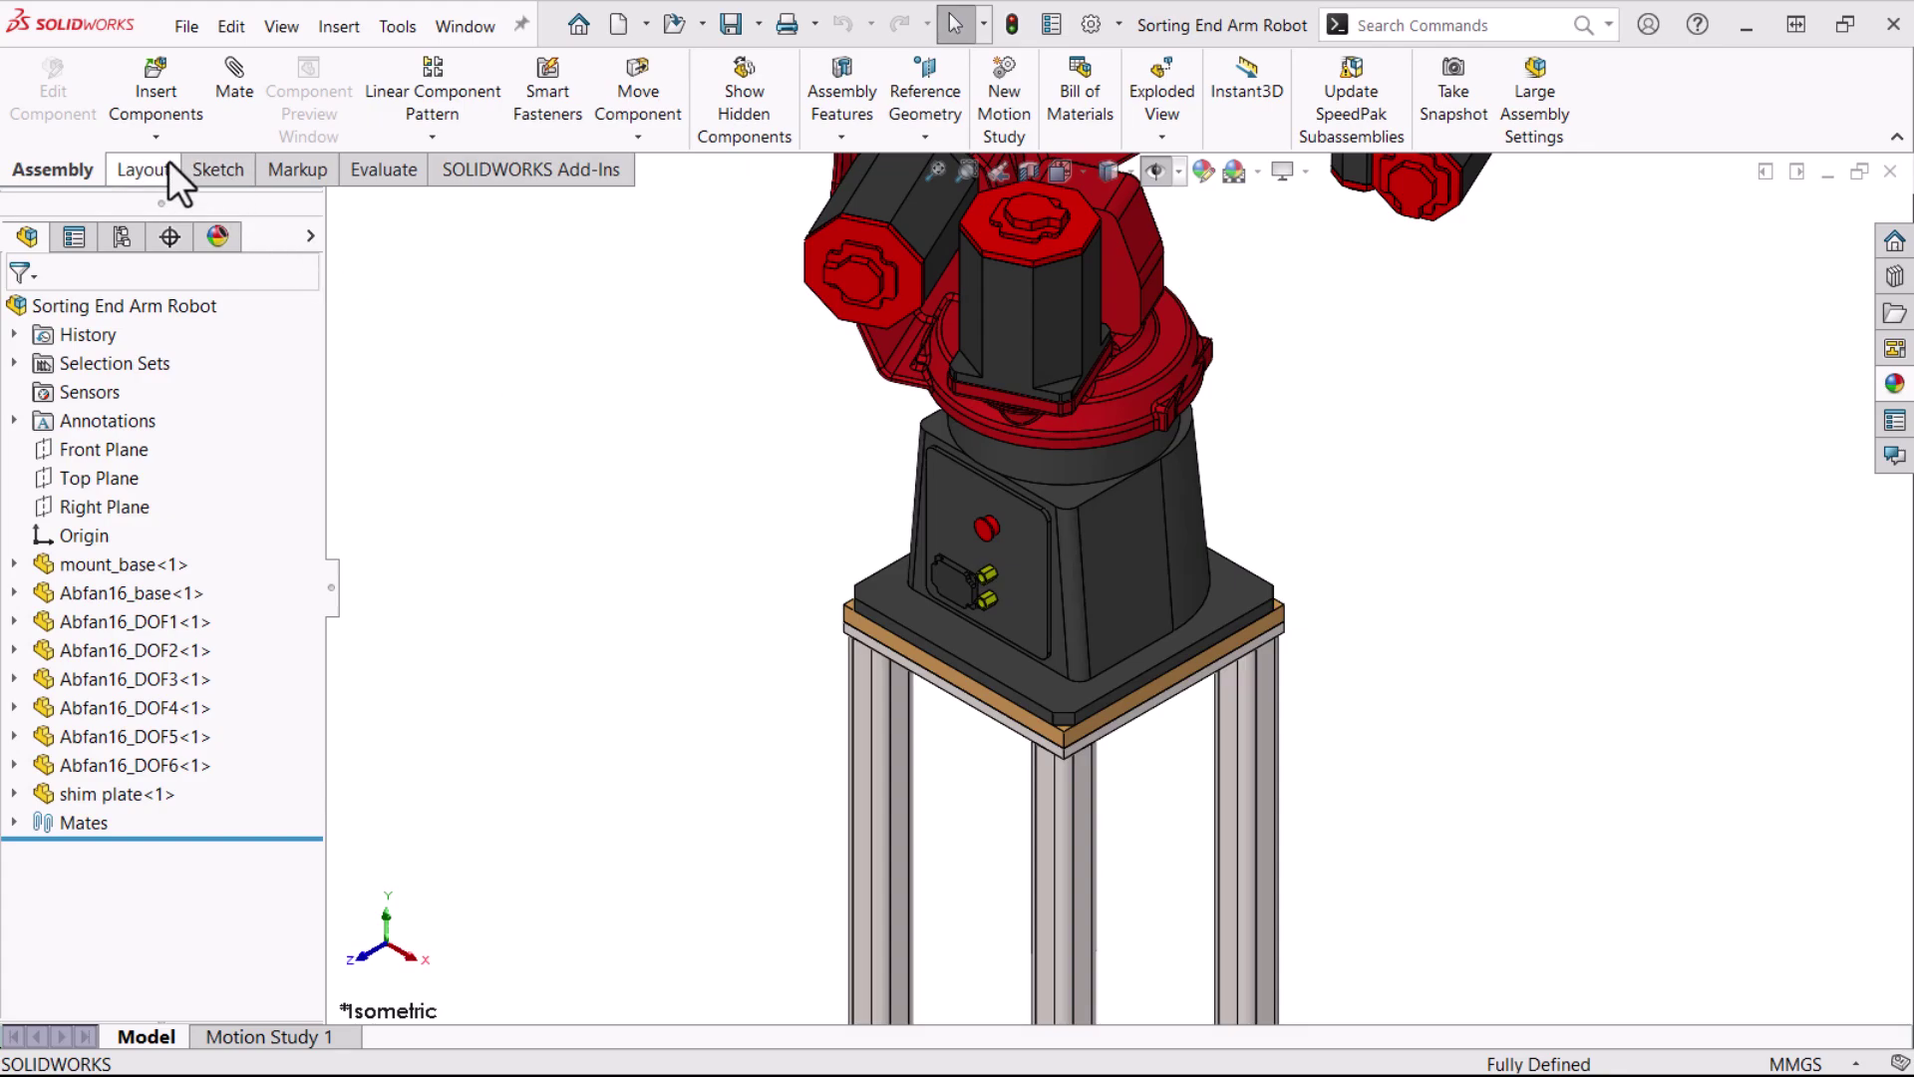
left_click(193, 165)
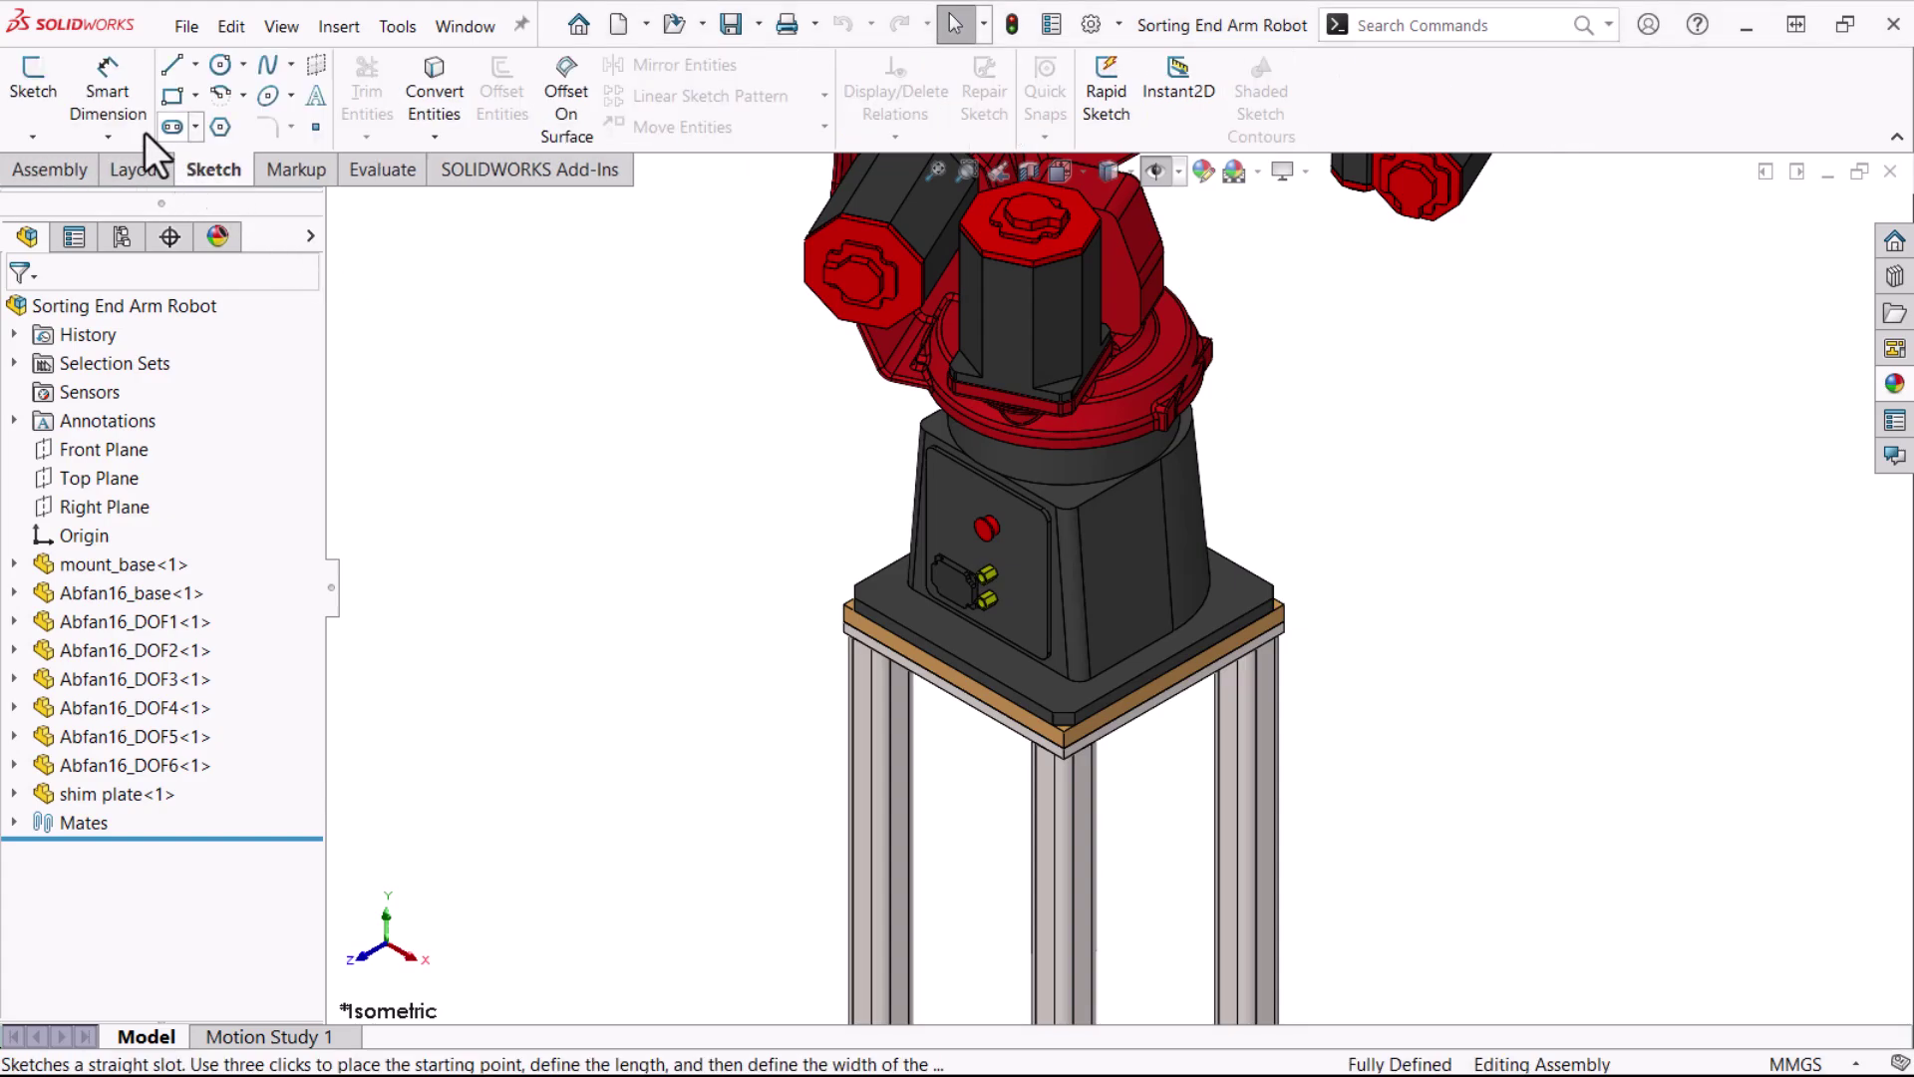
left_click(27, 81)
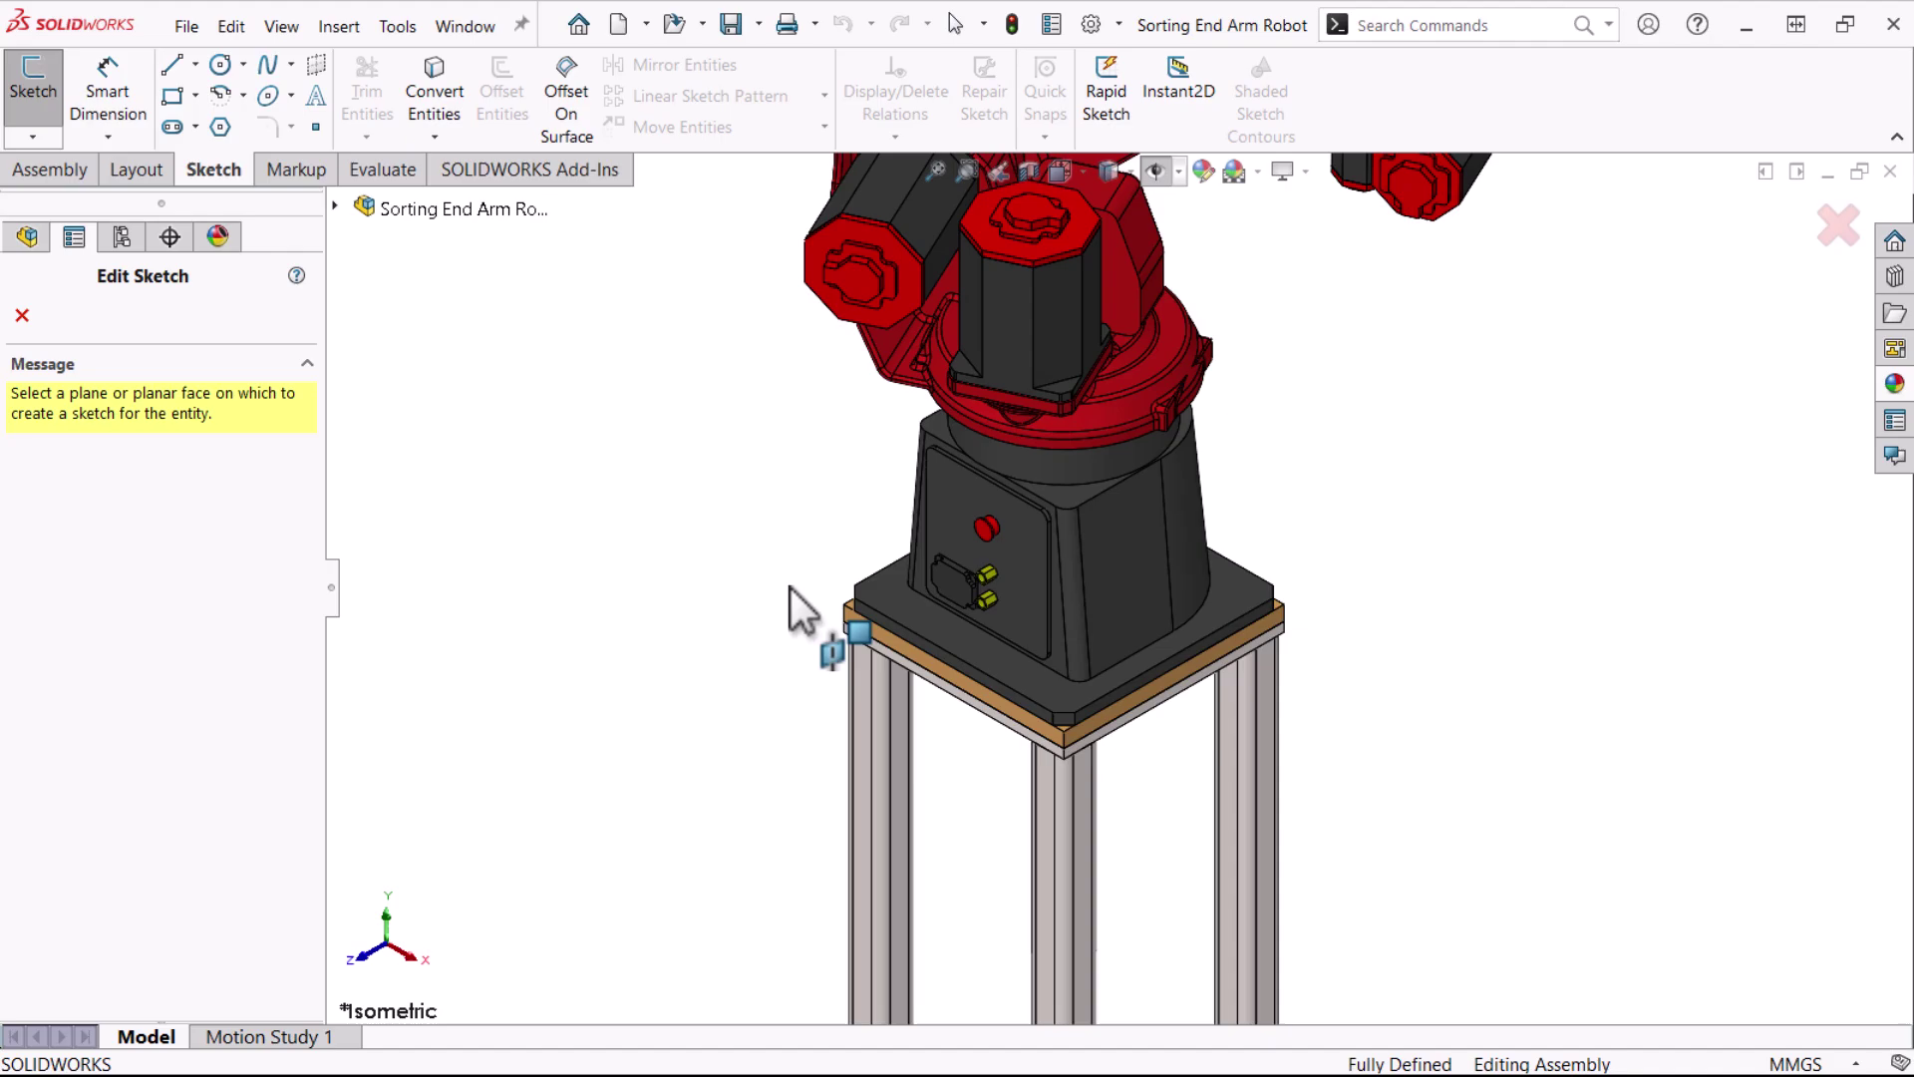
left_click(984, 658)
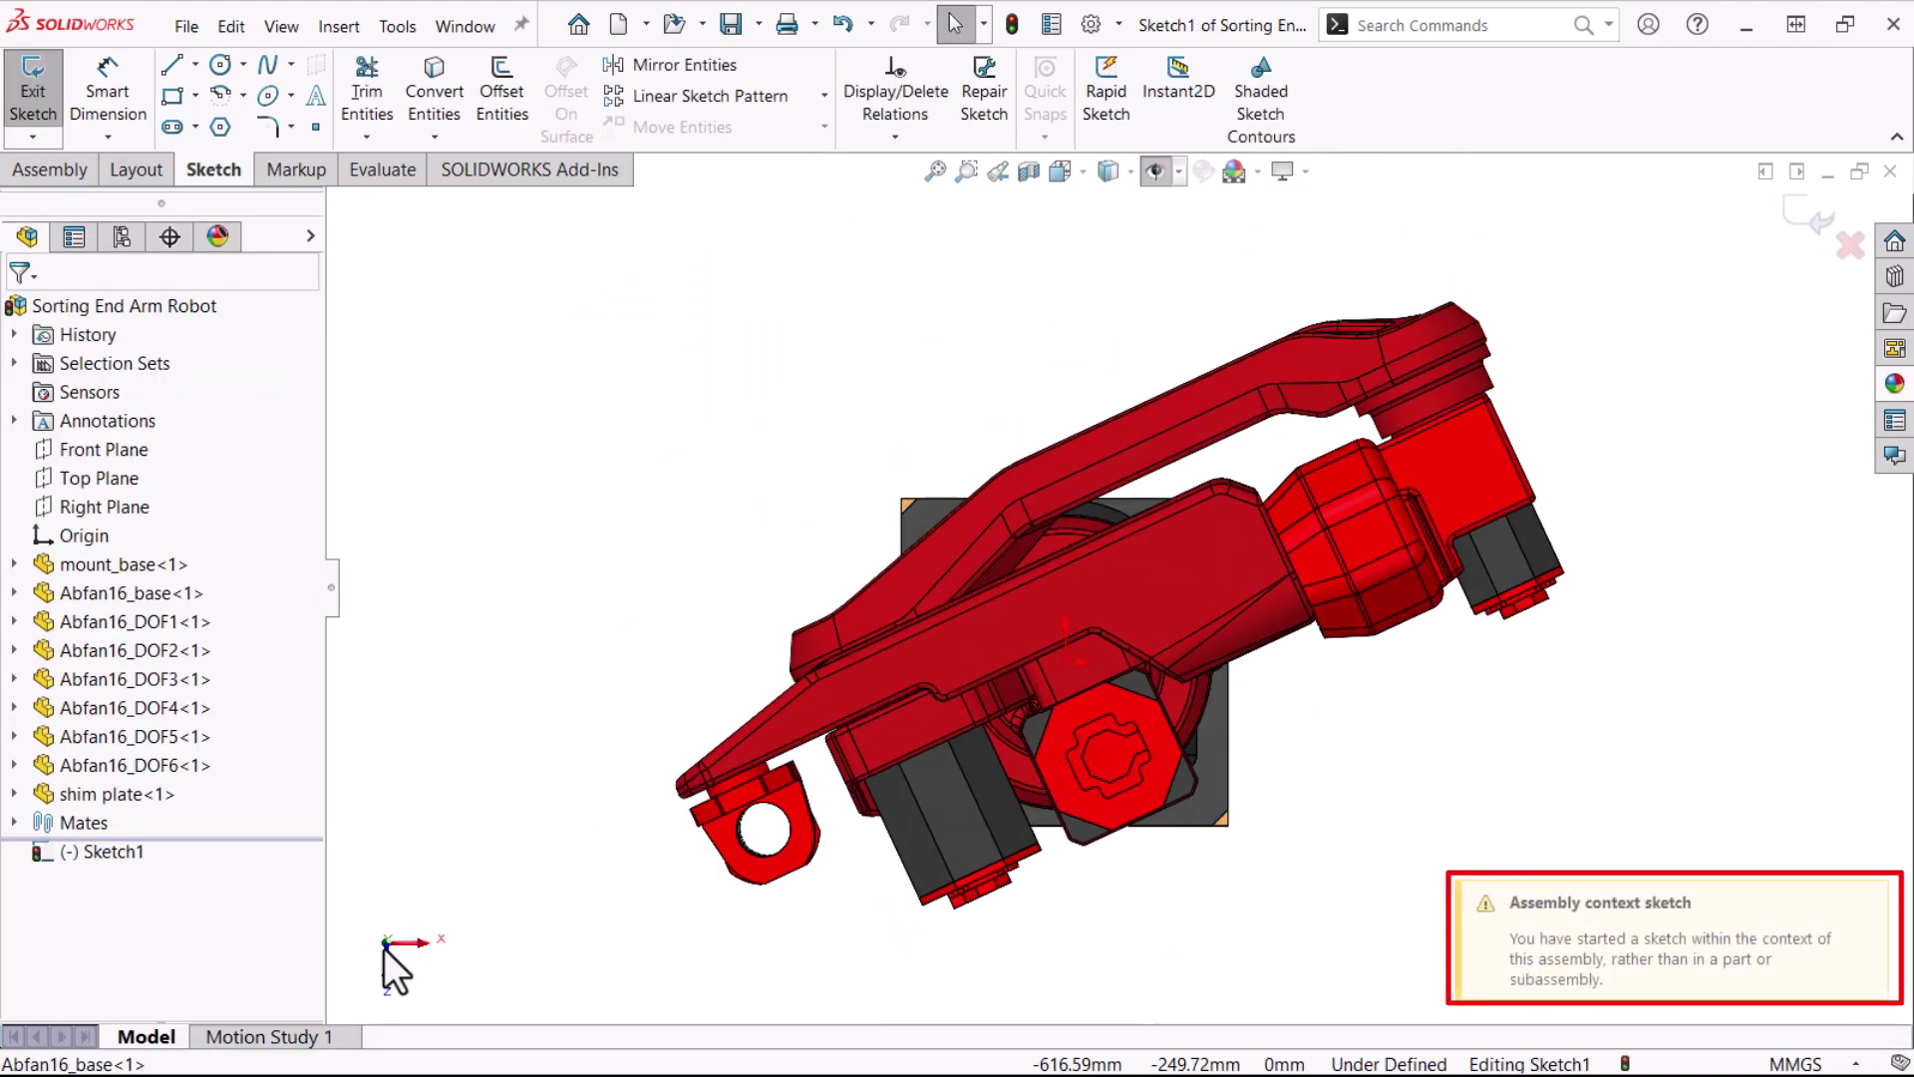
left_click(392, 939)
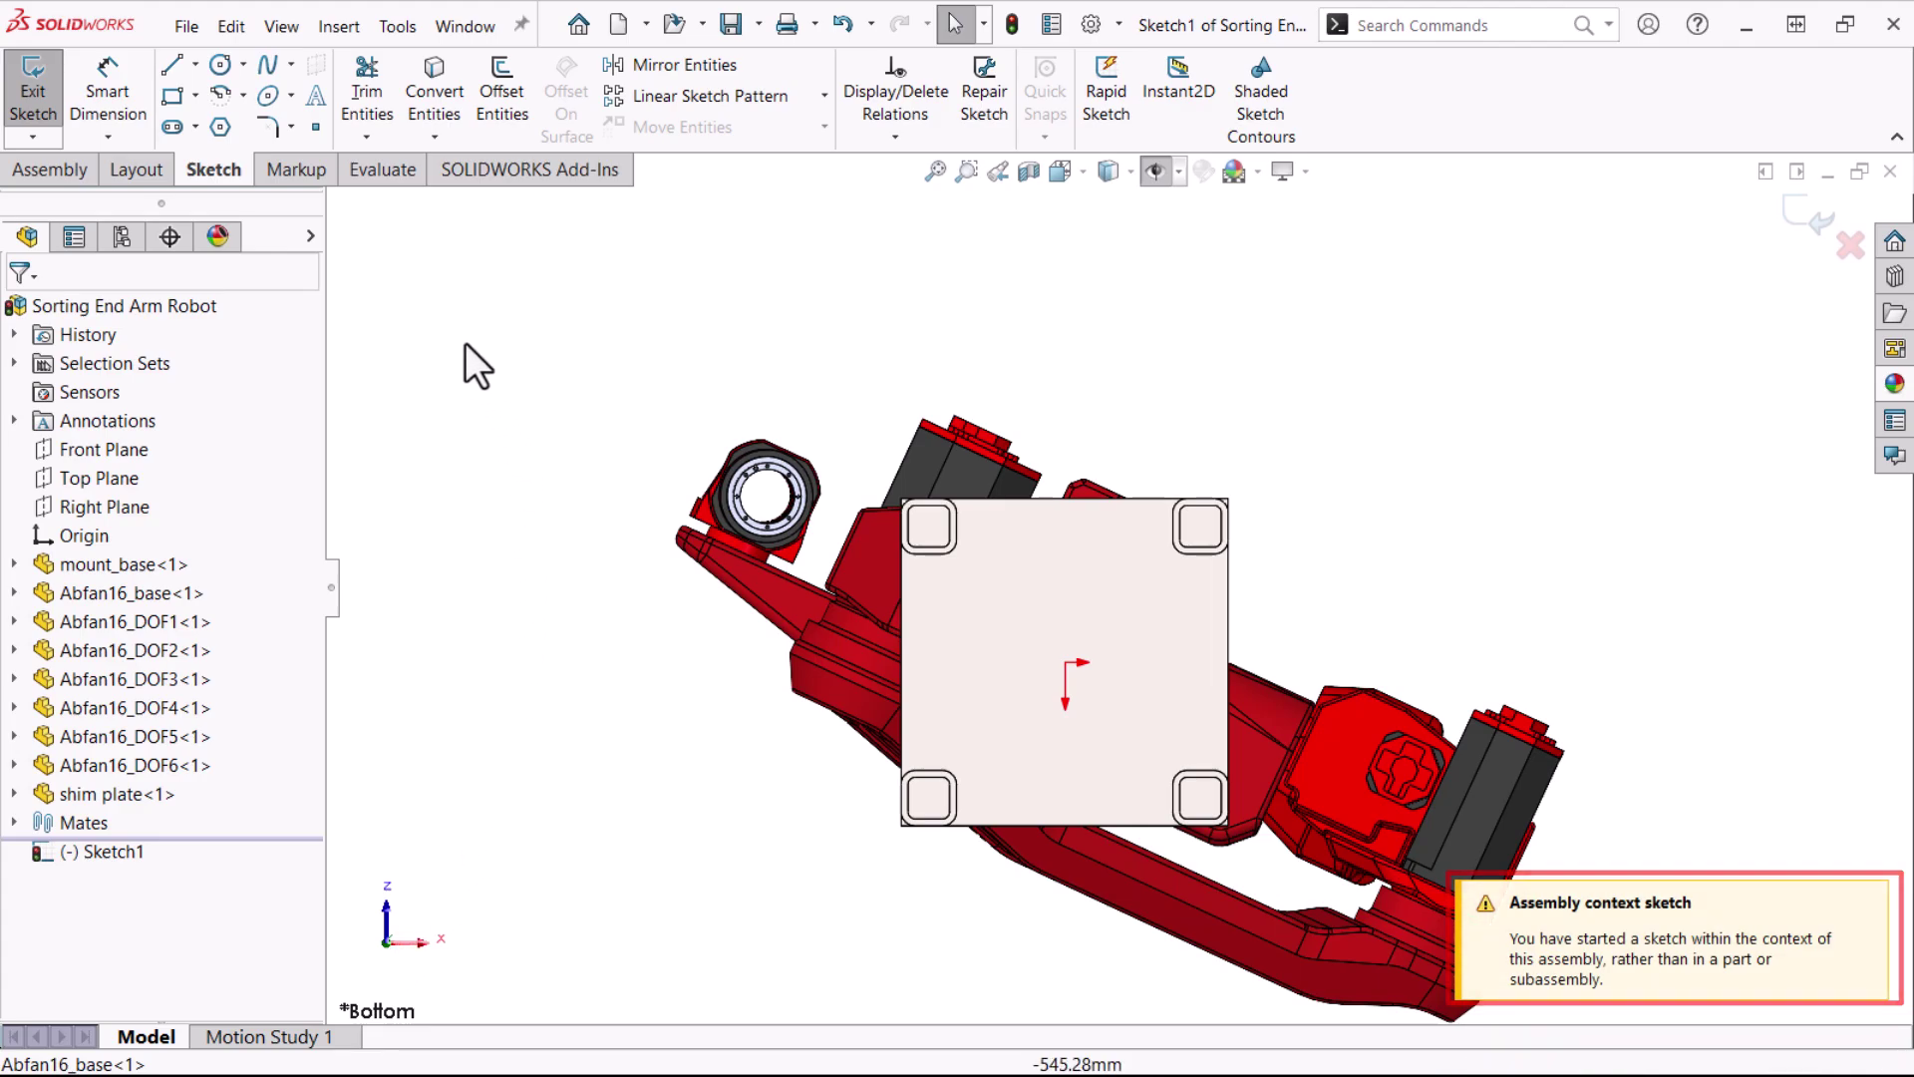
- Sketch a 100 by 35 mm rectangle at the flange's connector-side edge, centred on the origin with a vertical construction line
left_click(196, 95)
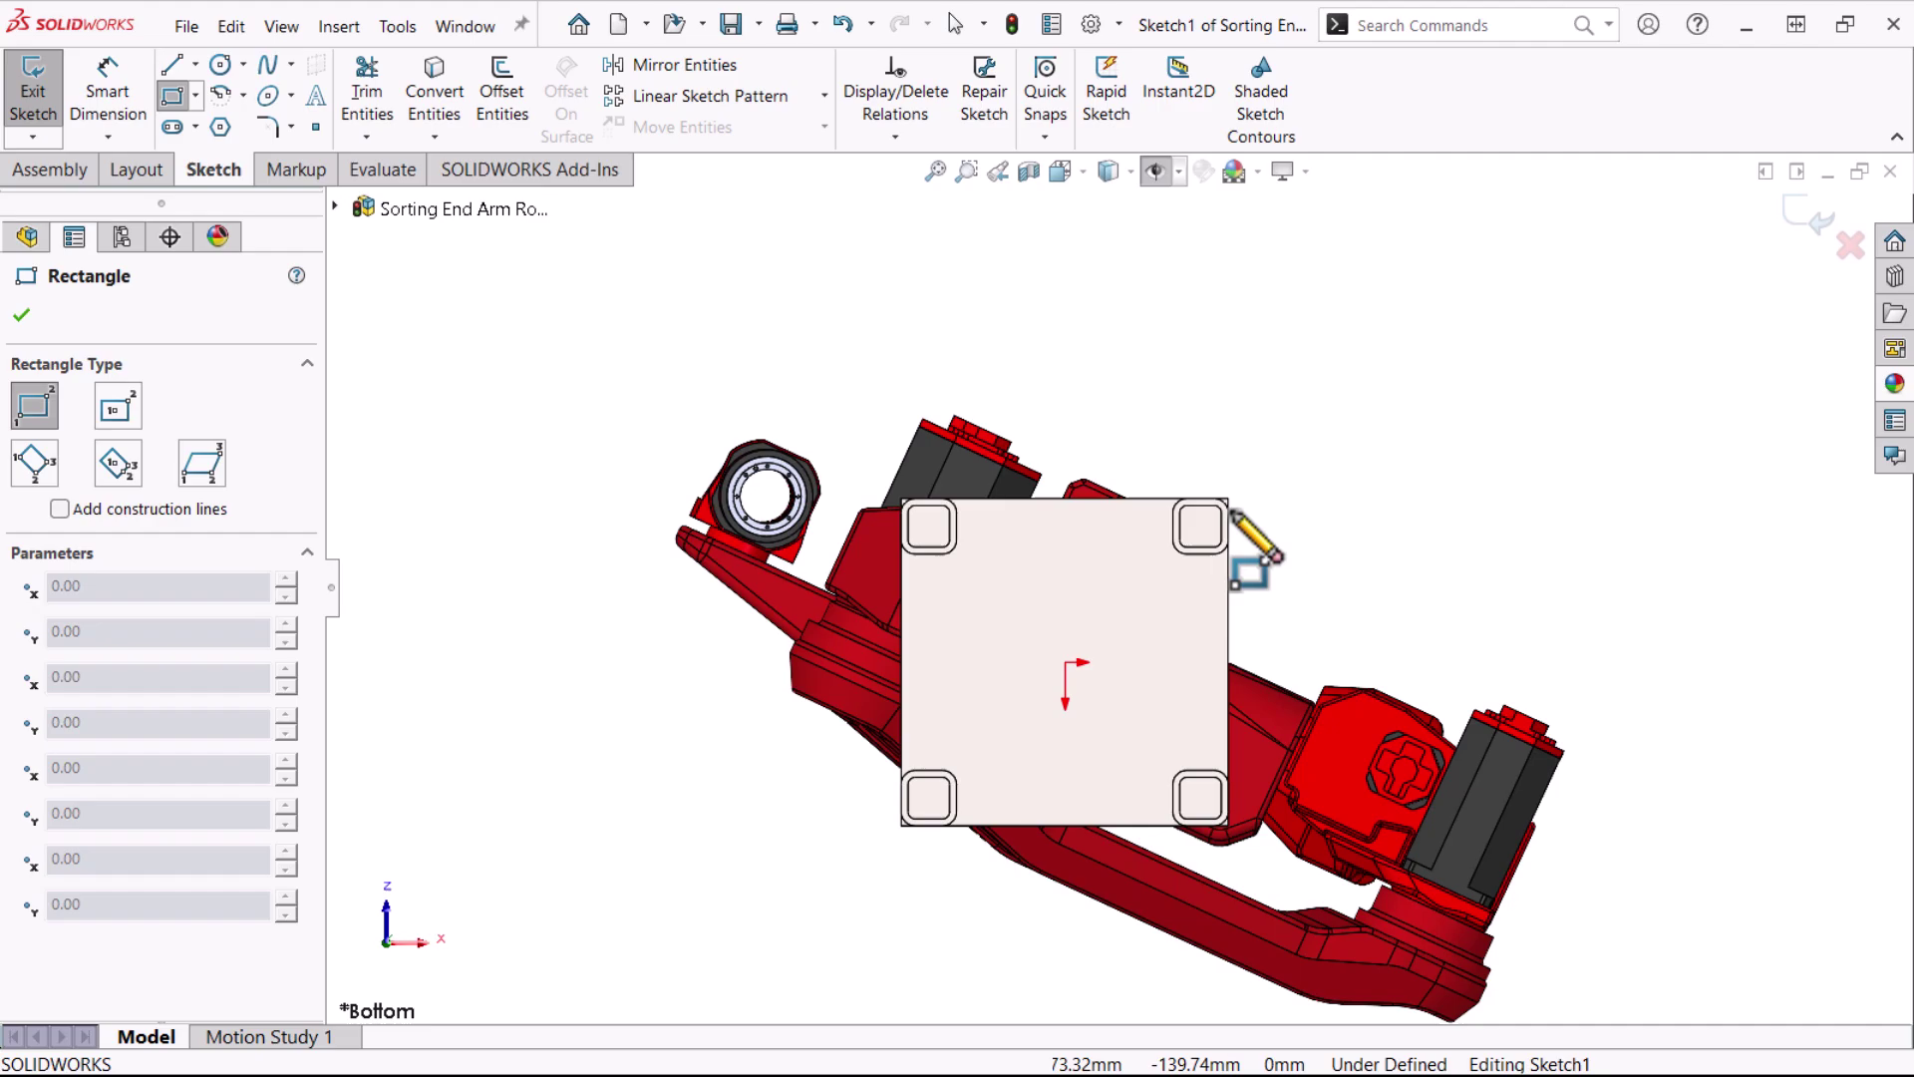
mouse_move(981, 498)
left_mouse_down()
mouse_move(1086, 575)
mouse_move(1148, 574)
left_mouse_up()
key("Escape")
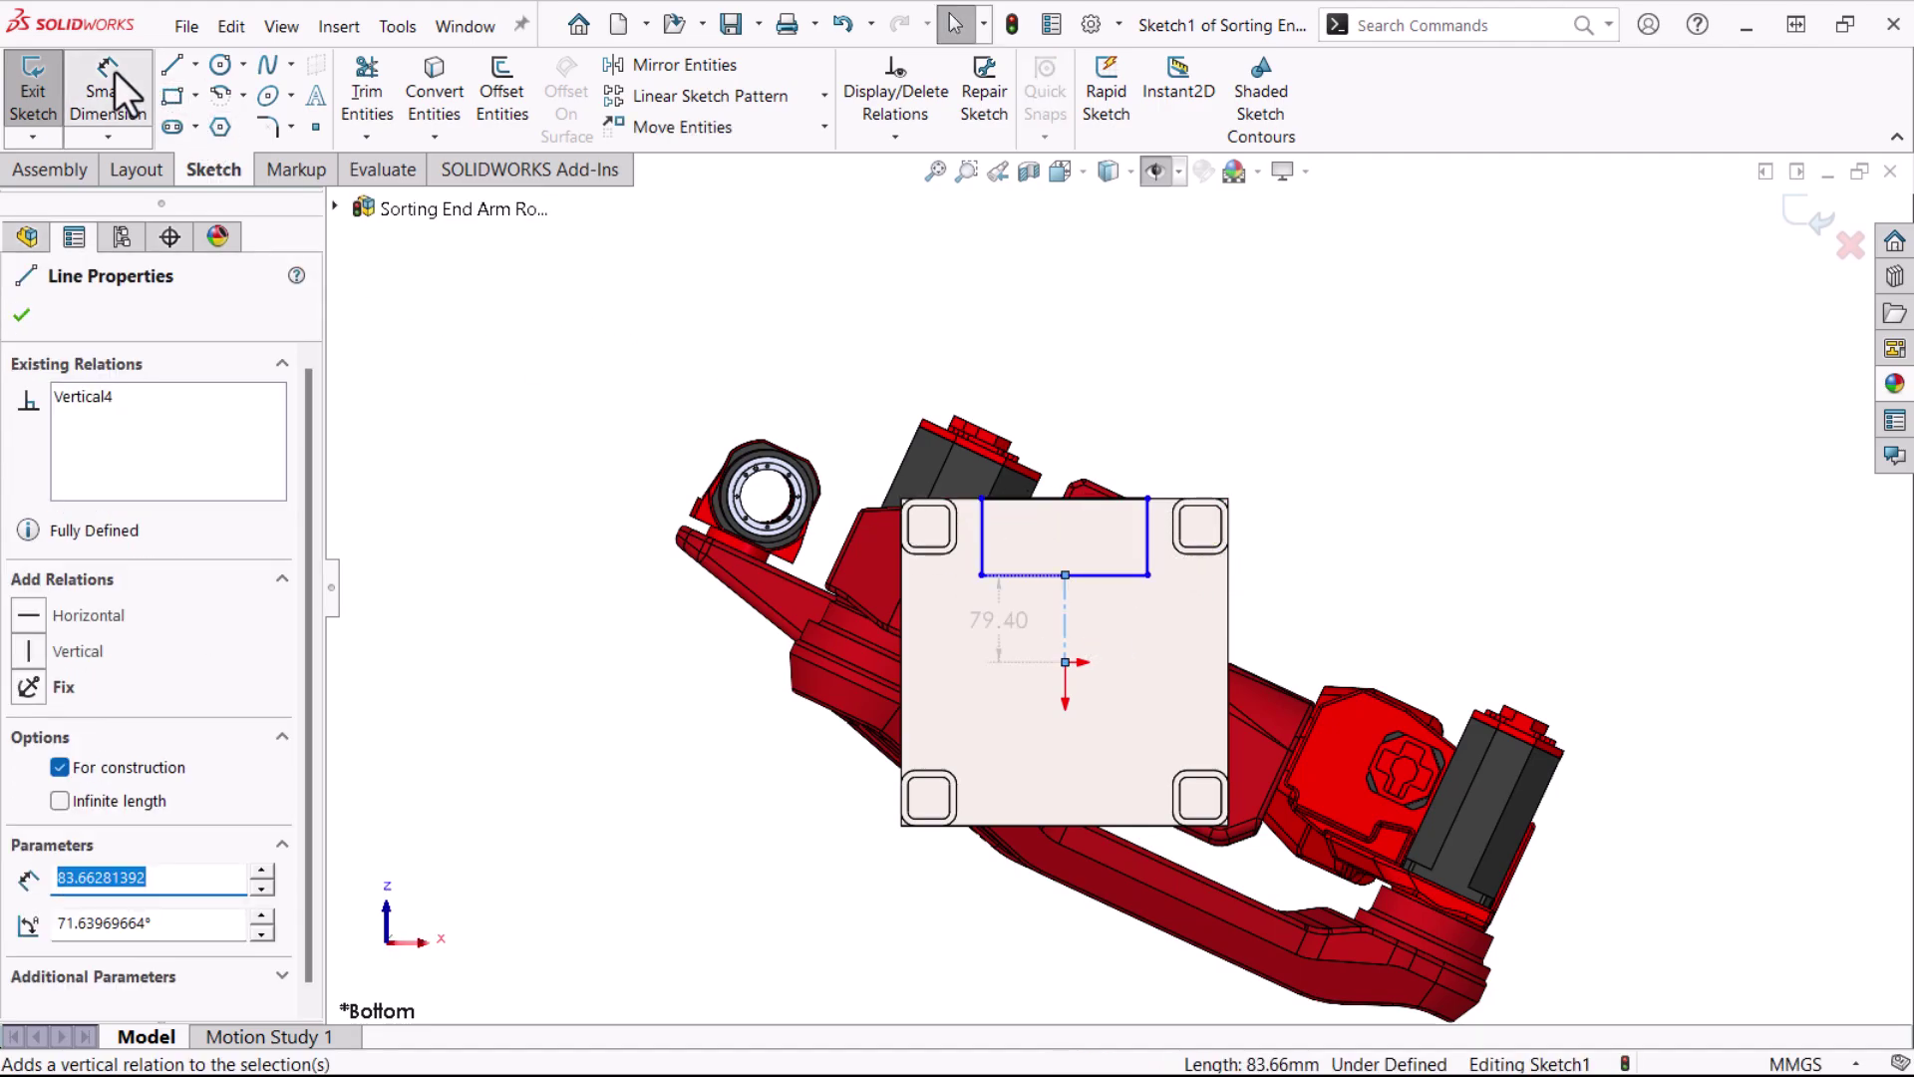
left_click(109, 85)
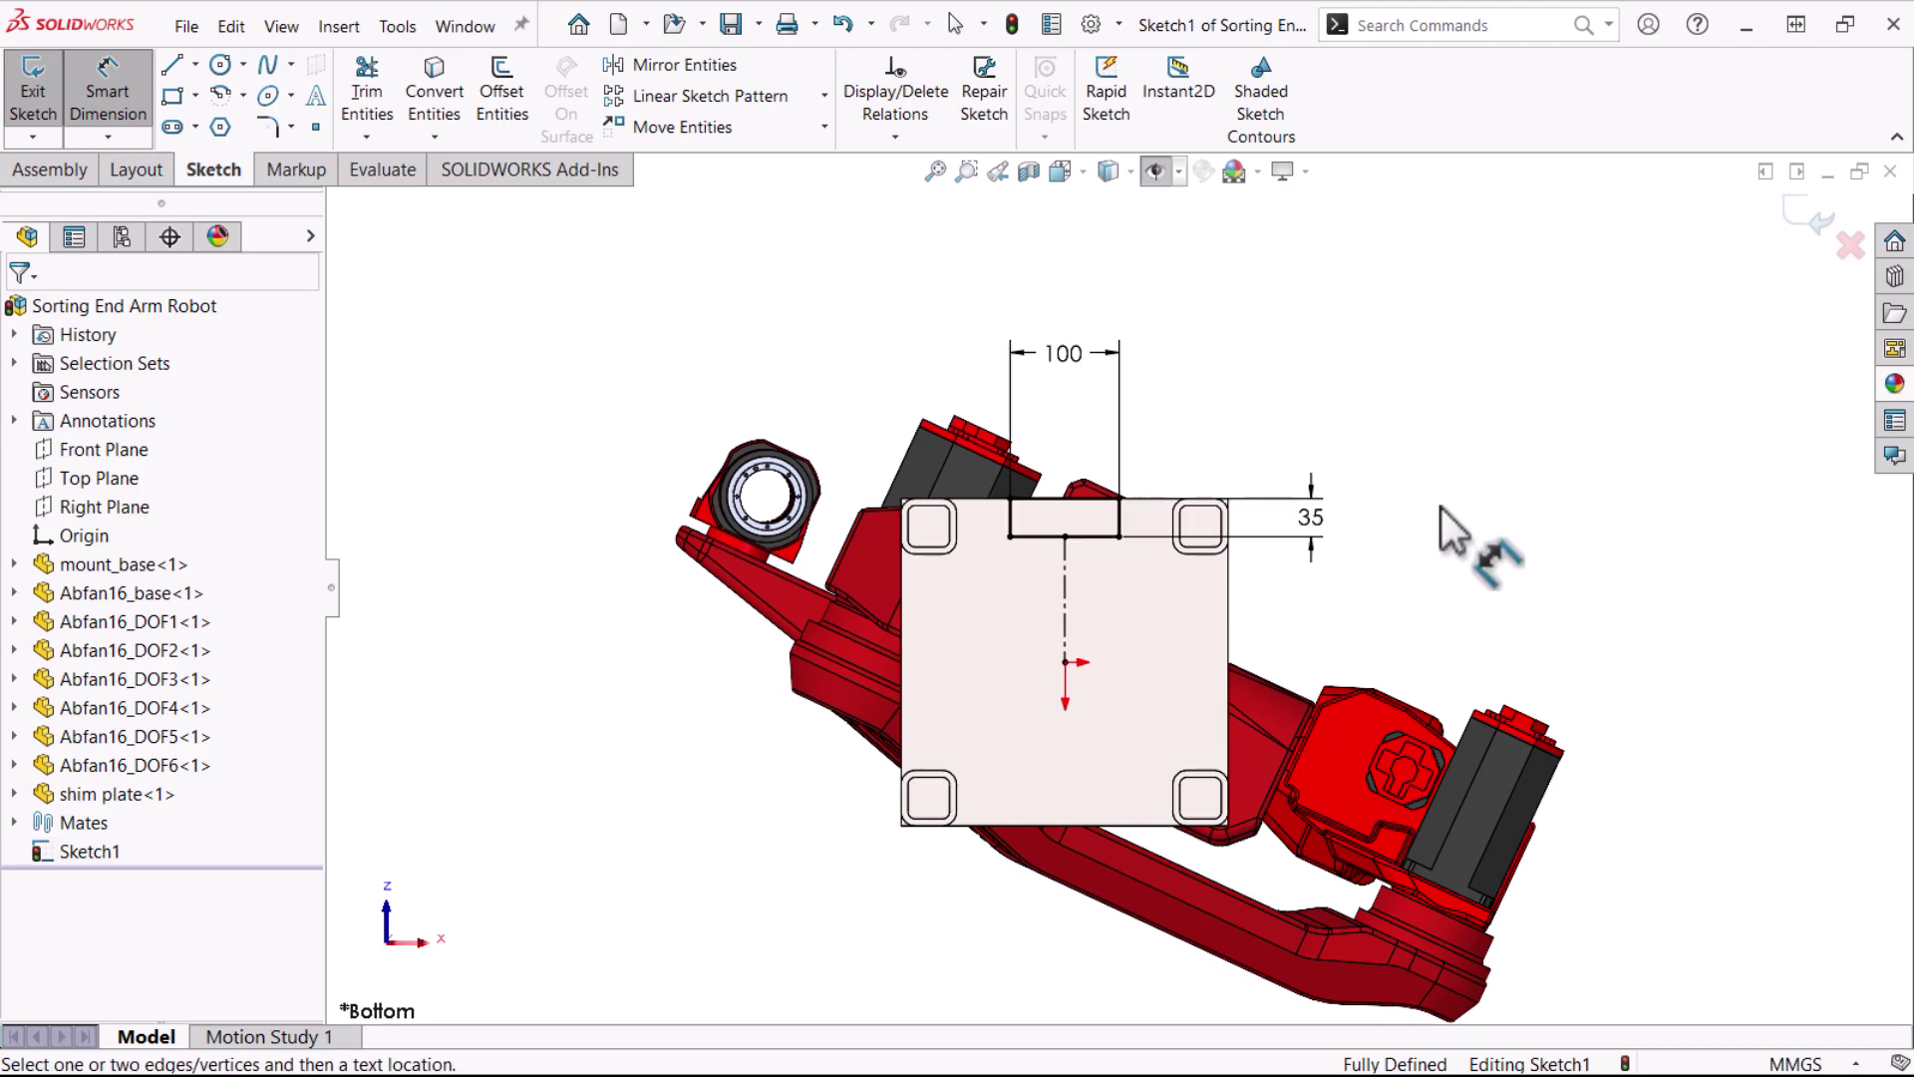
key("Escape")
- Create an assembly extruded cut from the rectangle with the end condition Through All, keeping automatic component selection
key("ctrl+7")
scroll(1050, 668, "down", 5)
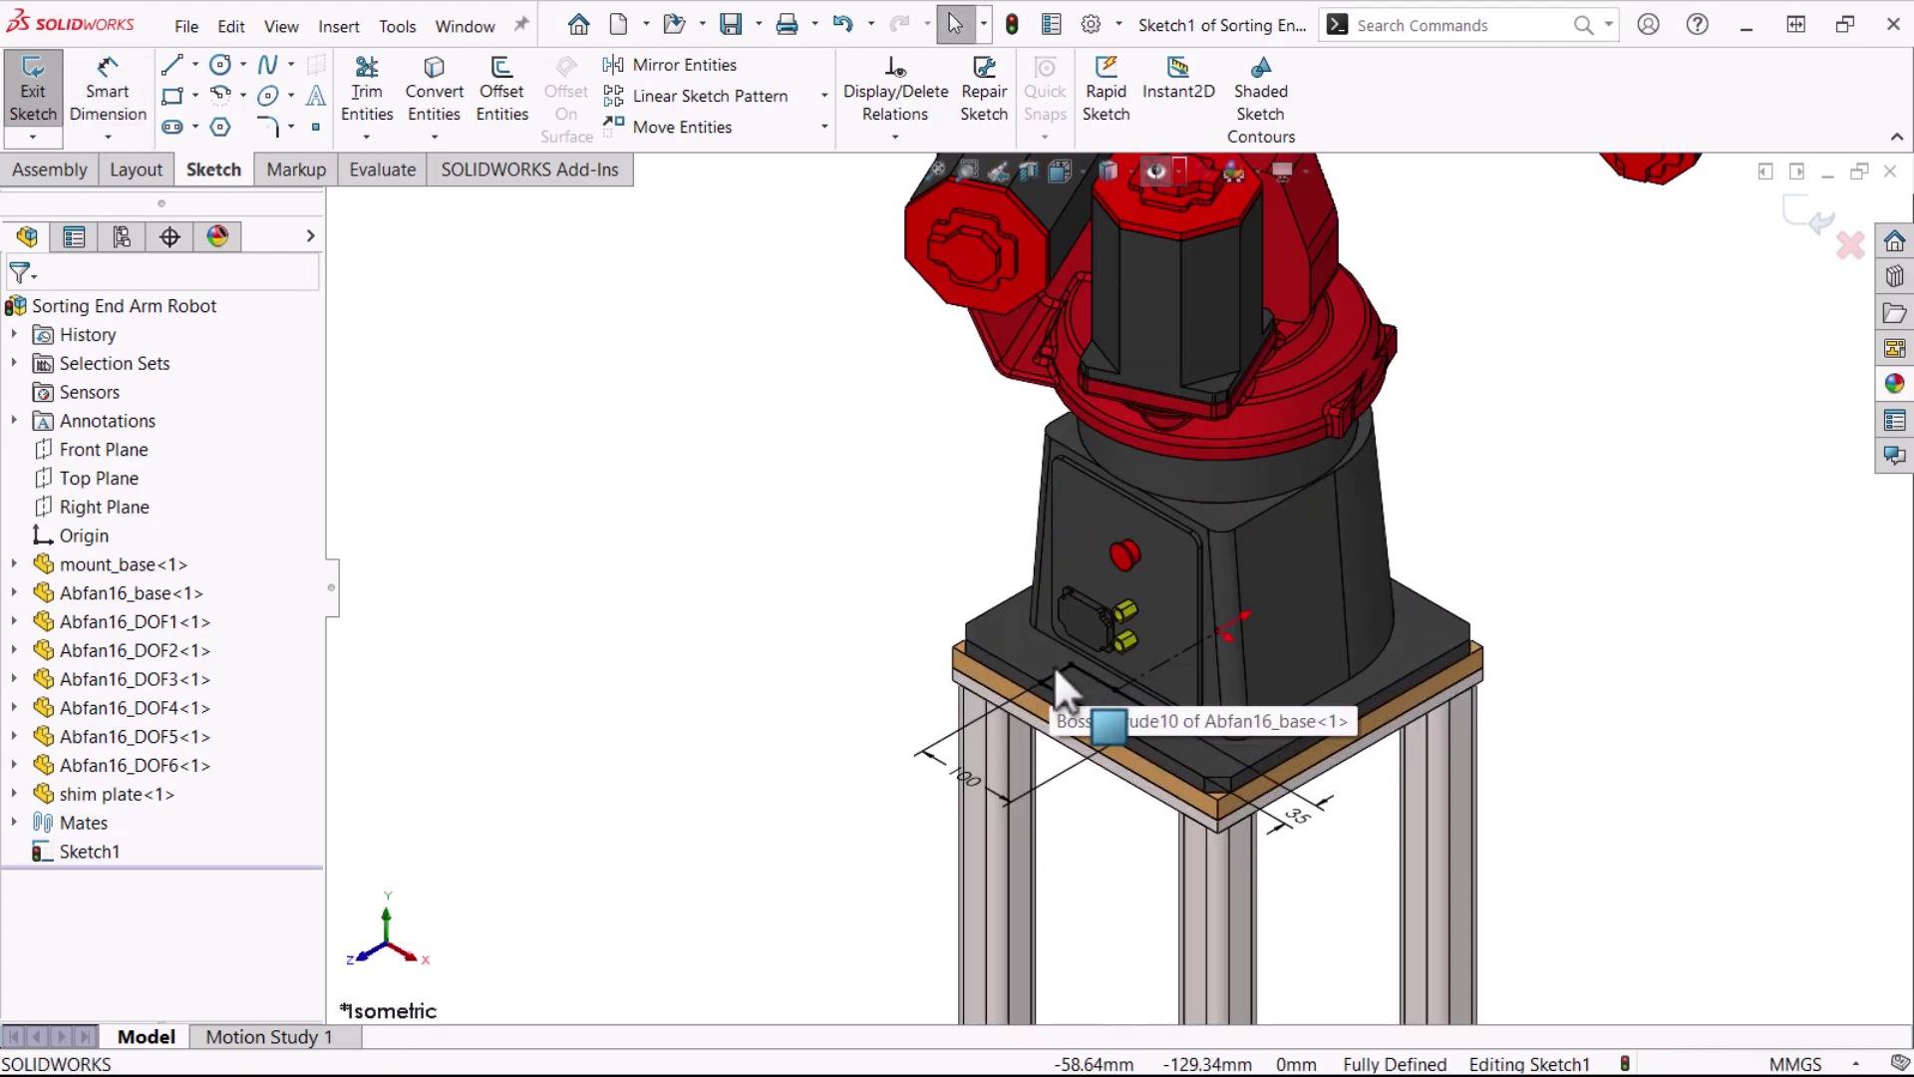
left_click(48, 170)
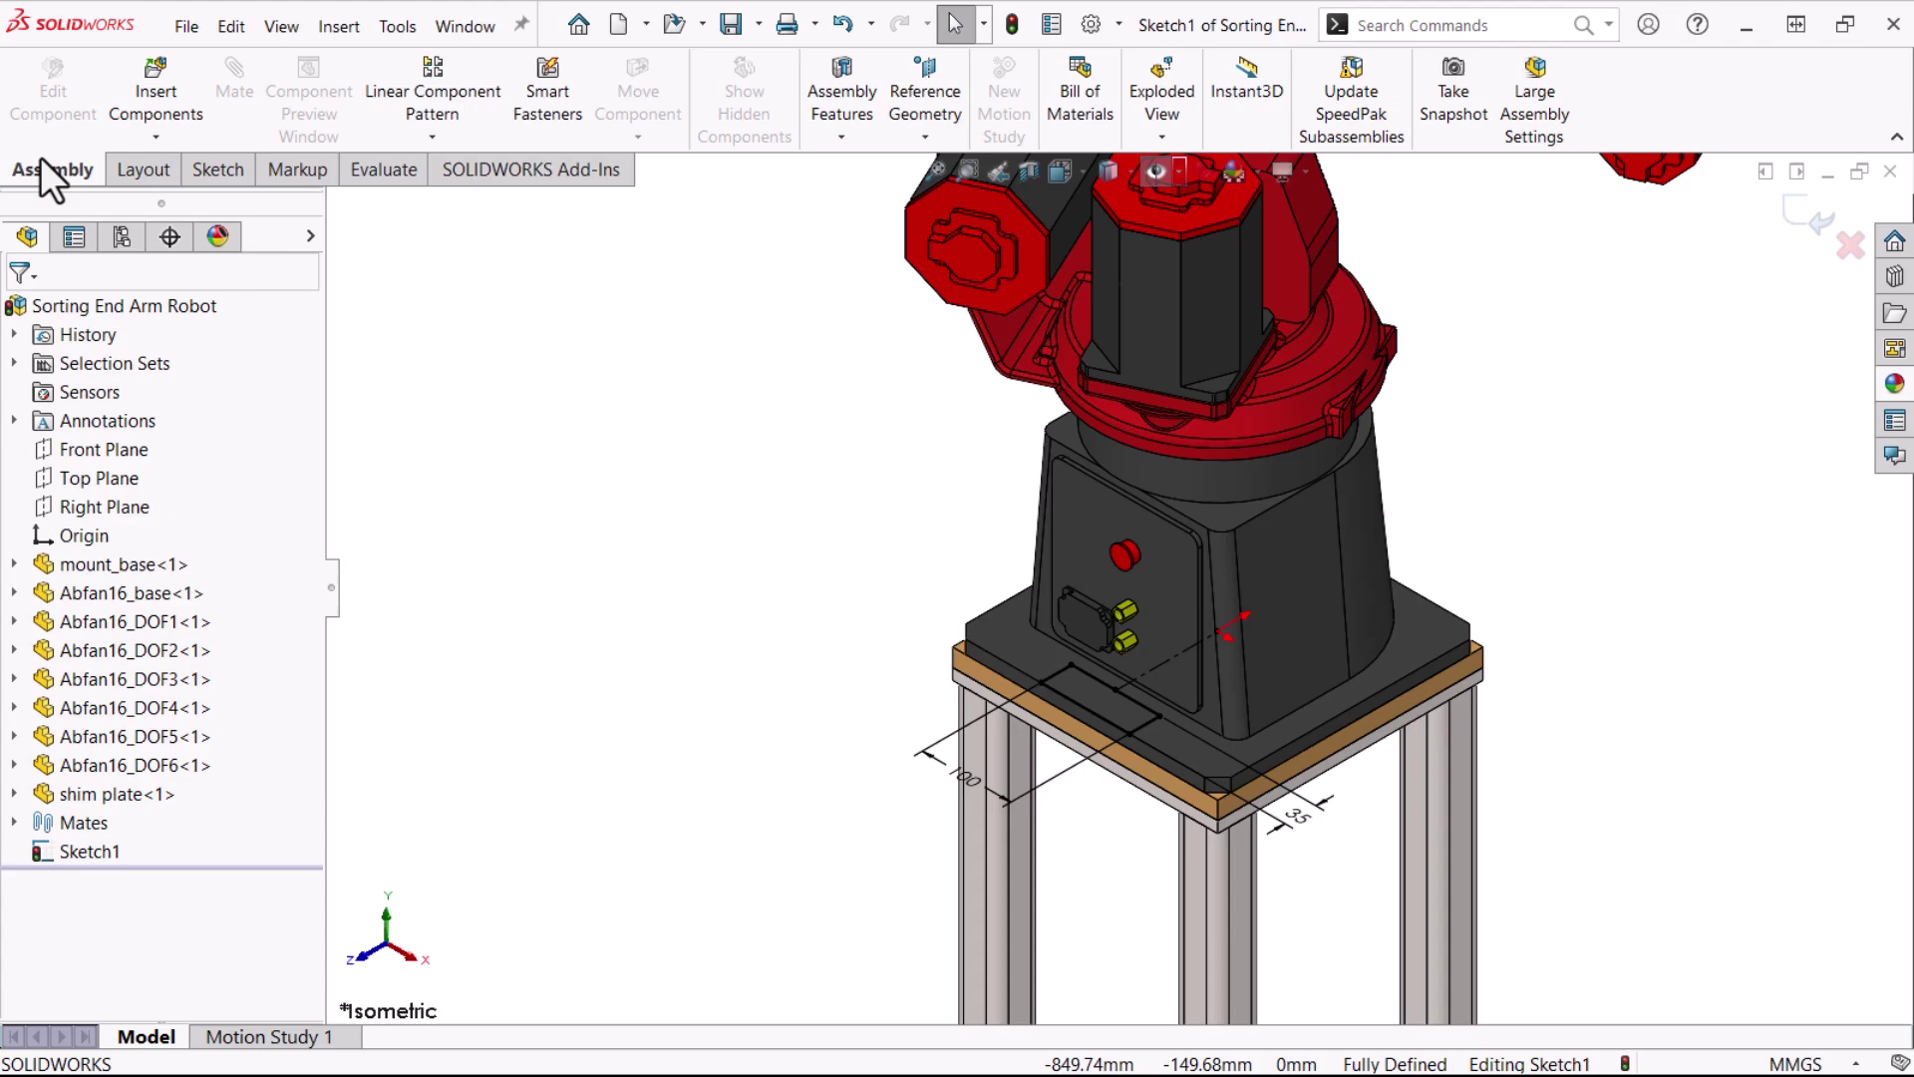
left_click(846, 138)
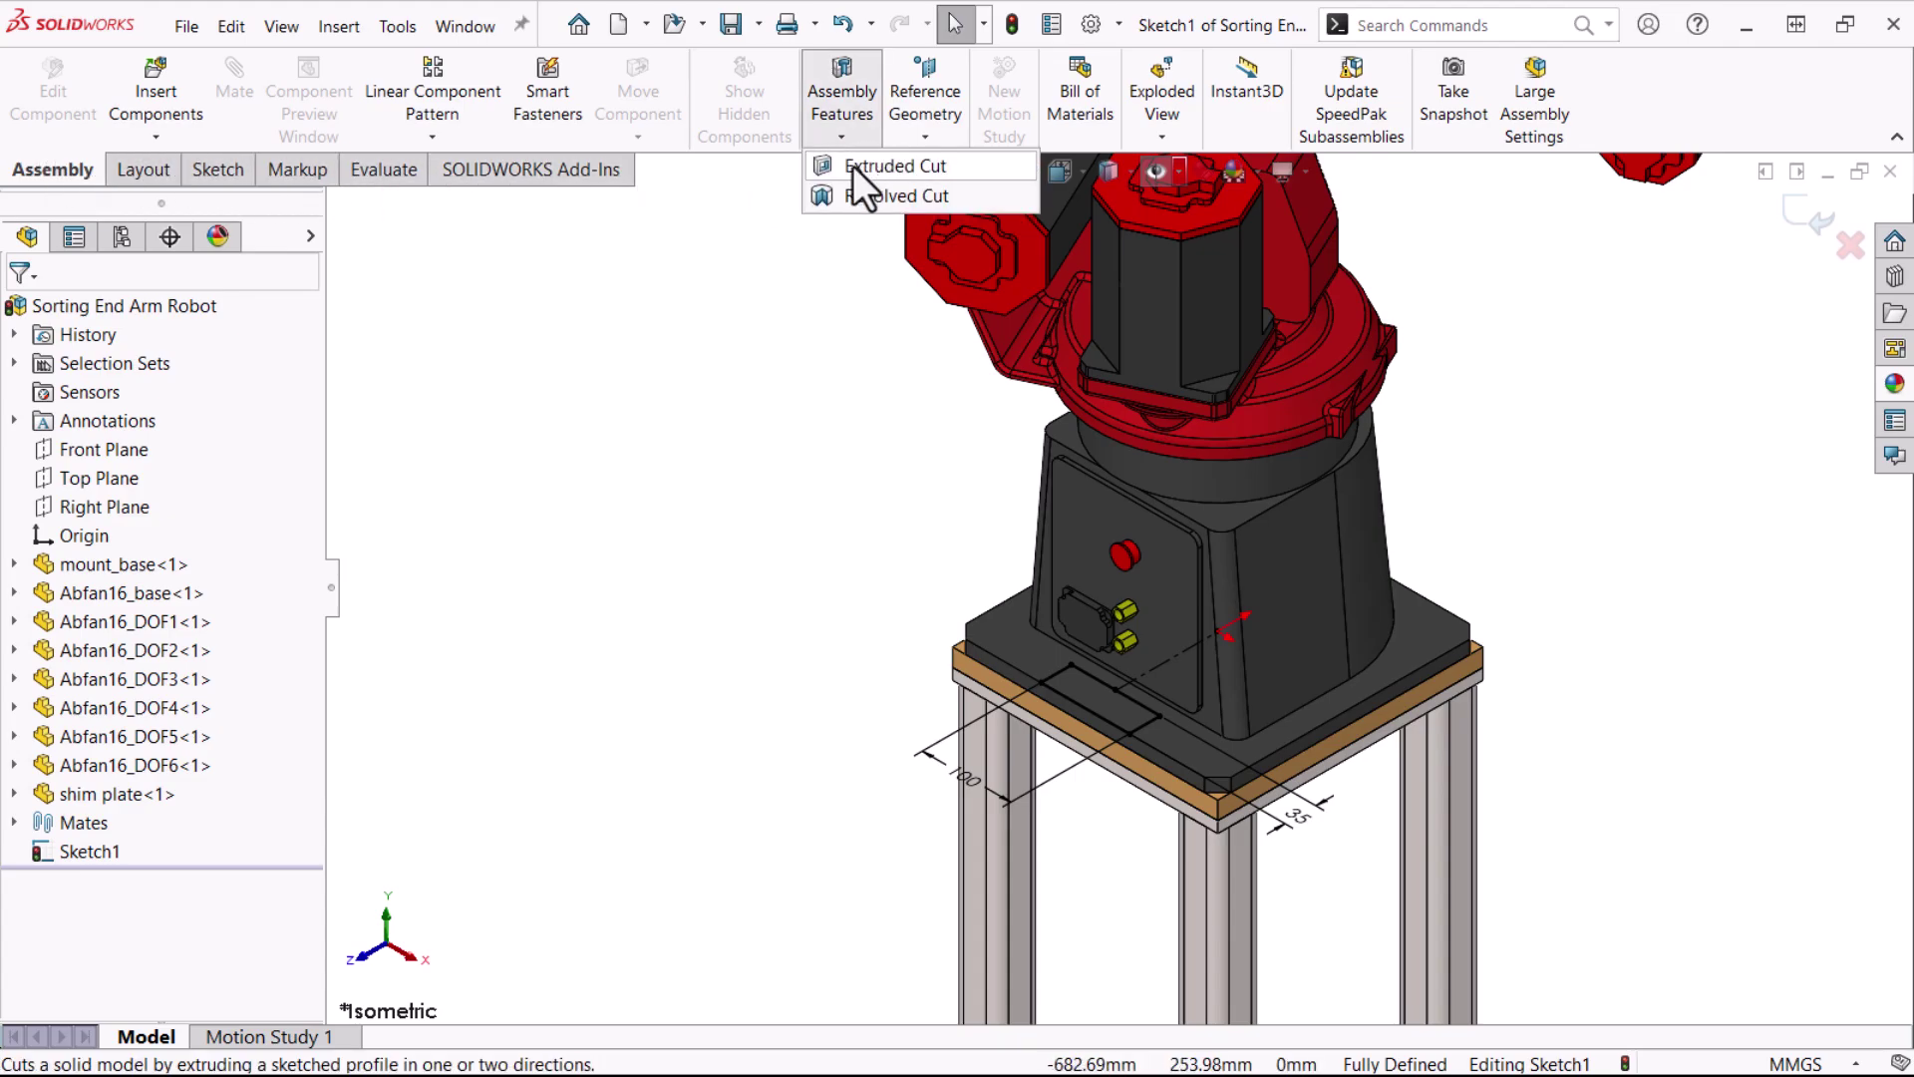
left_click(852, 166)
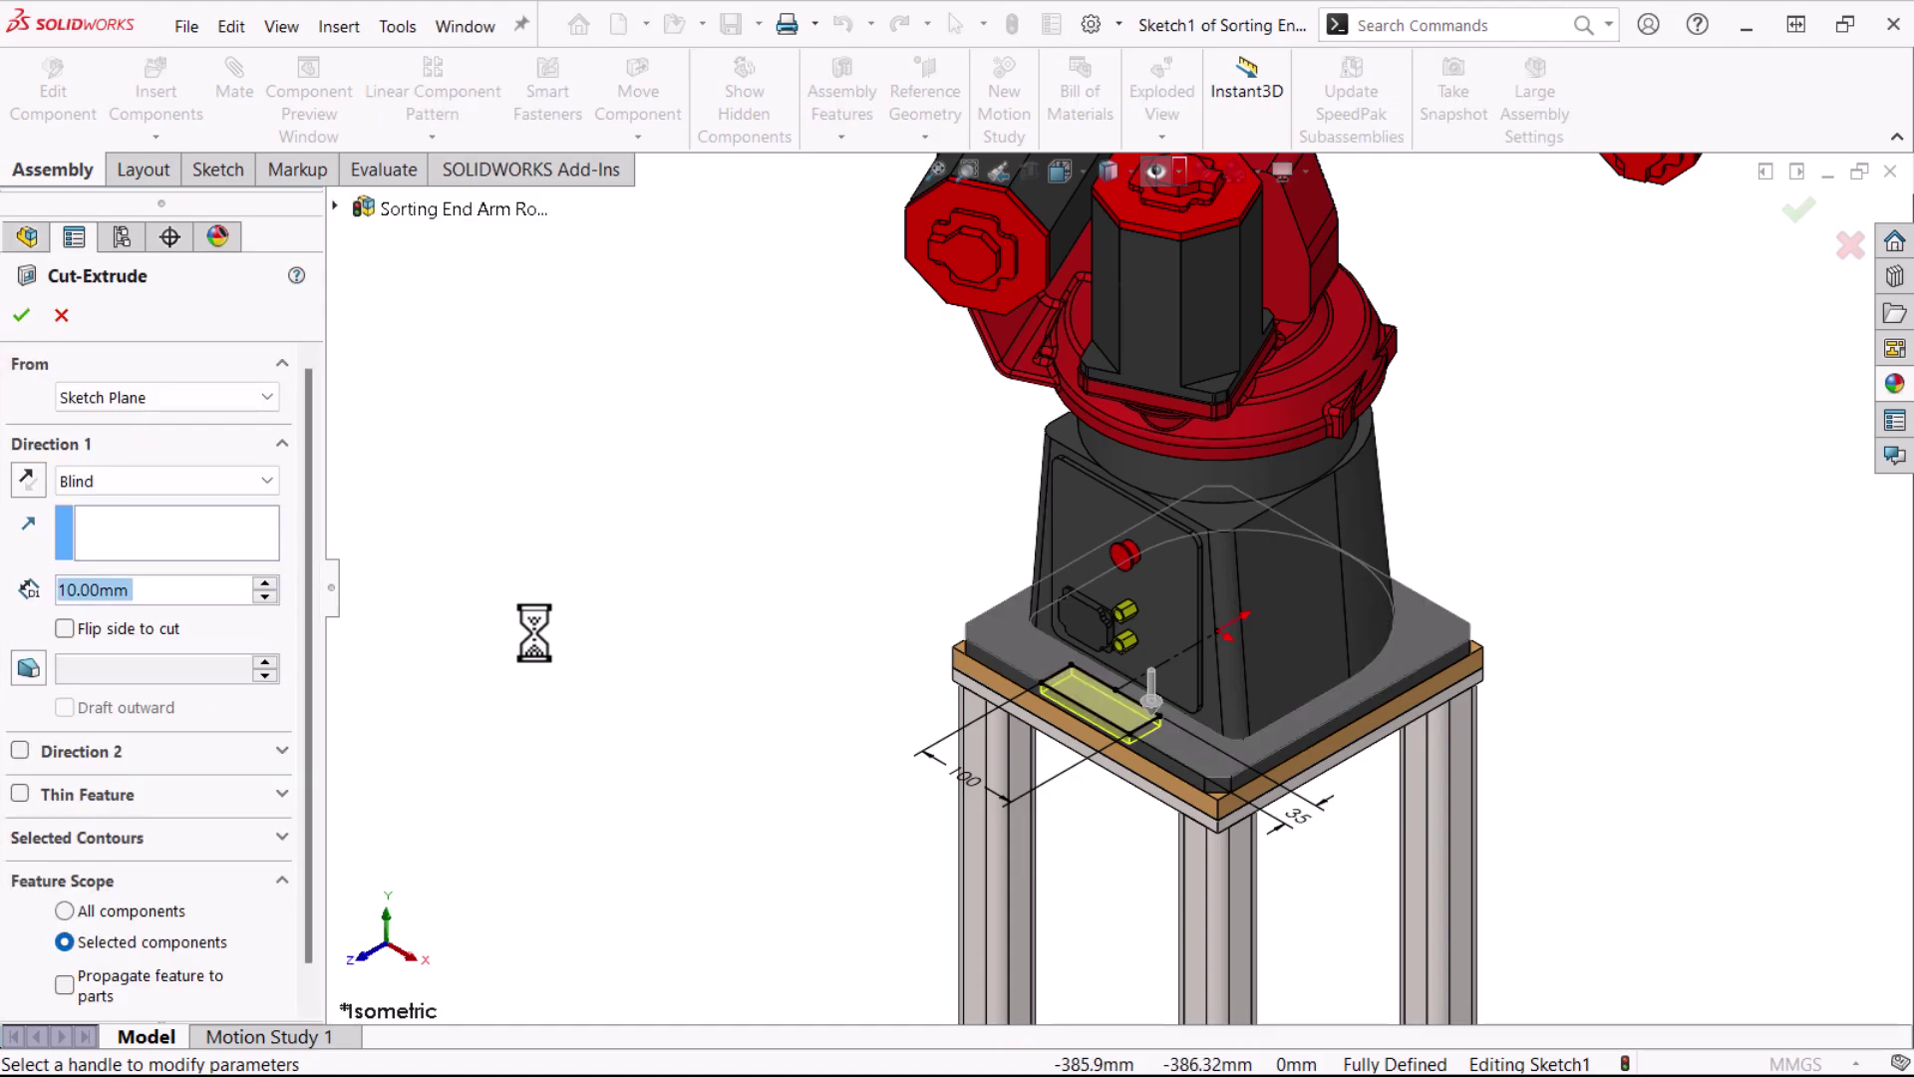
left_click(223, 480)
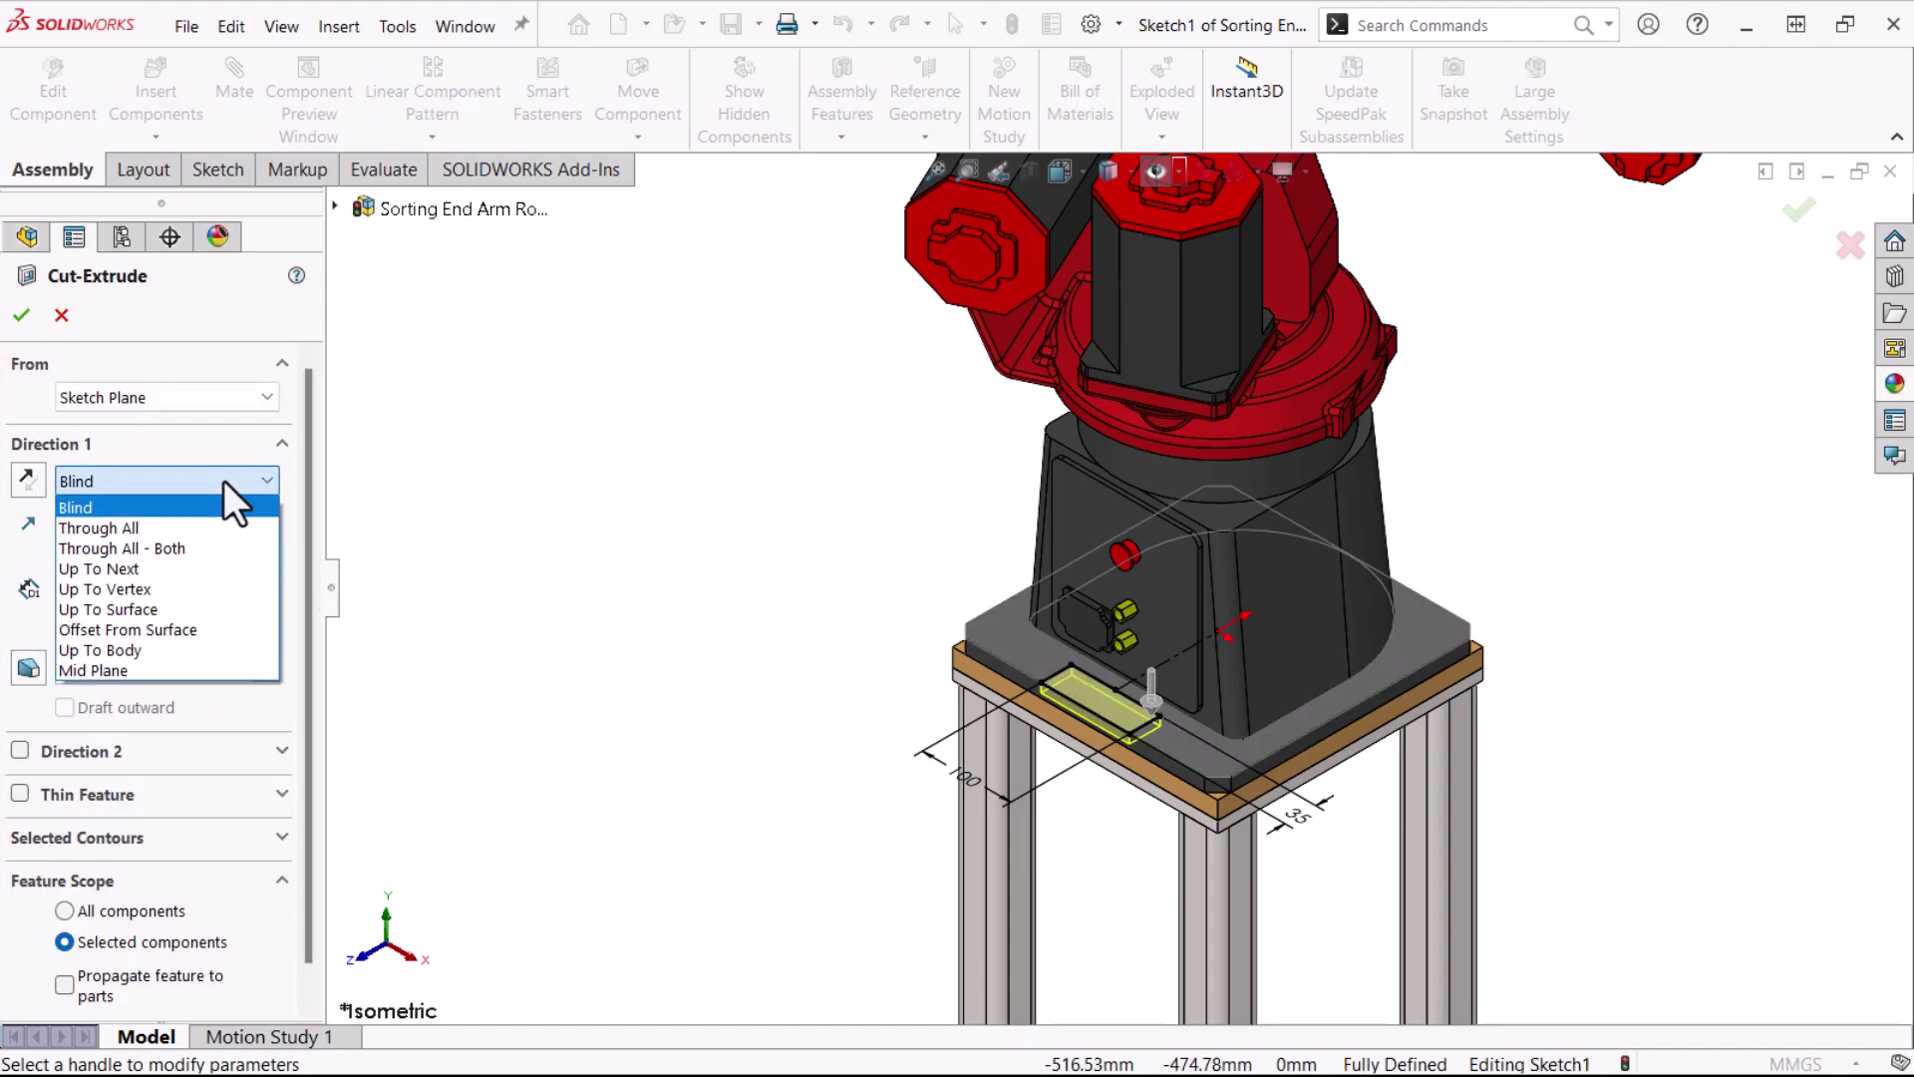
left_click(224, 525)
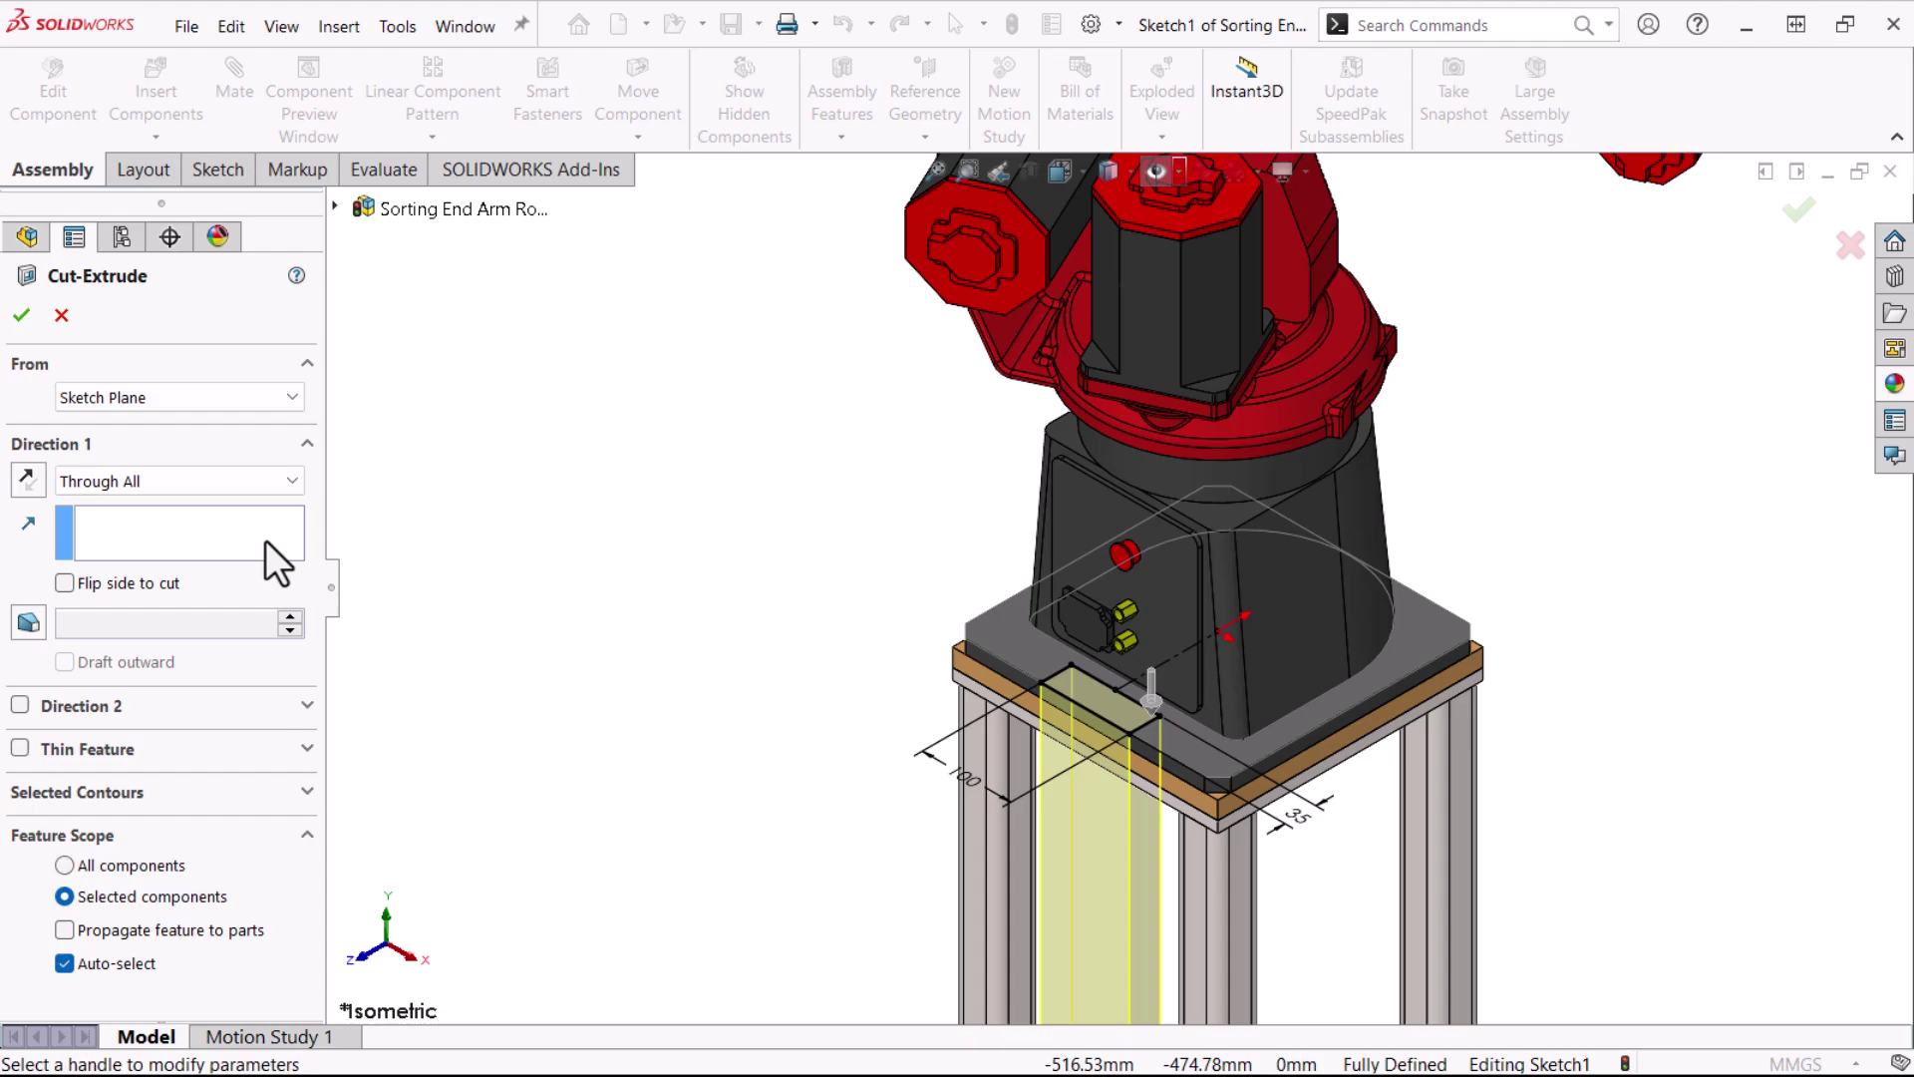
scroll(1256, 721, "down", 5)
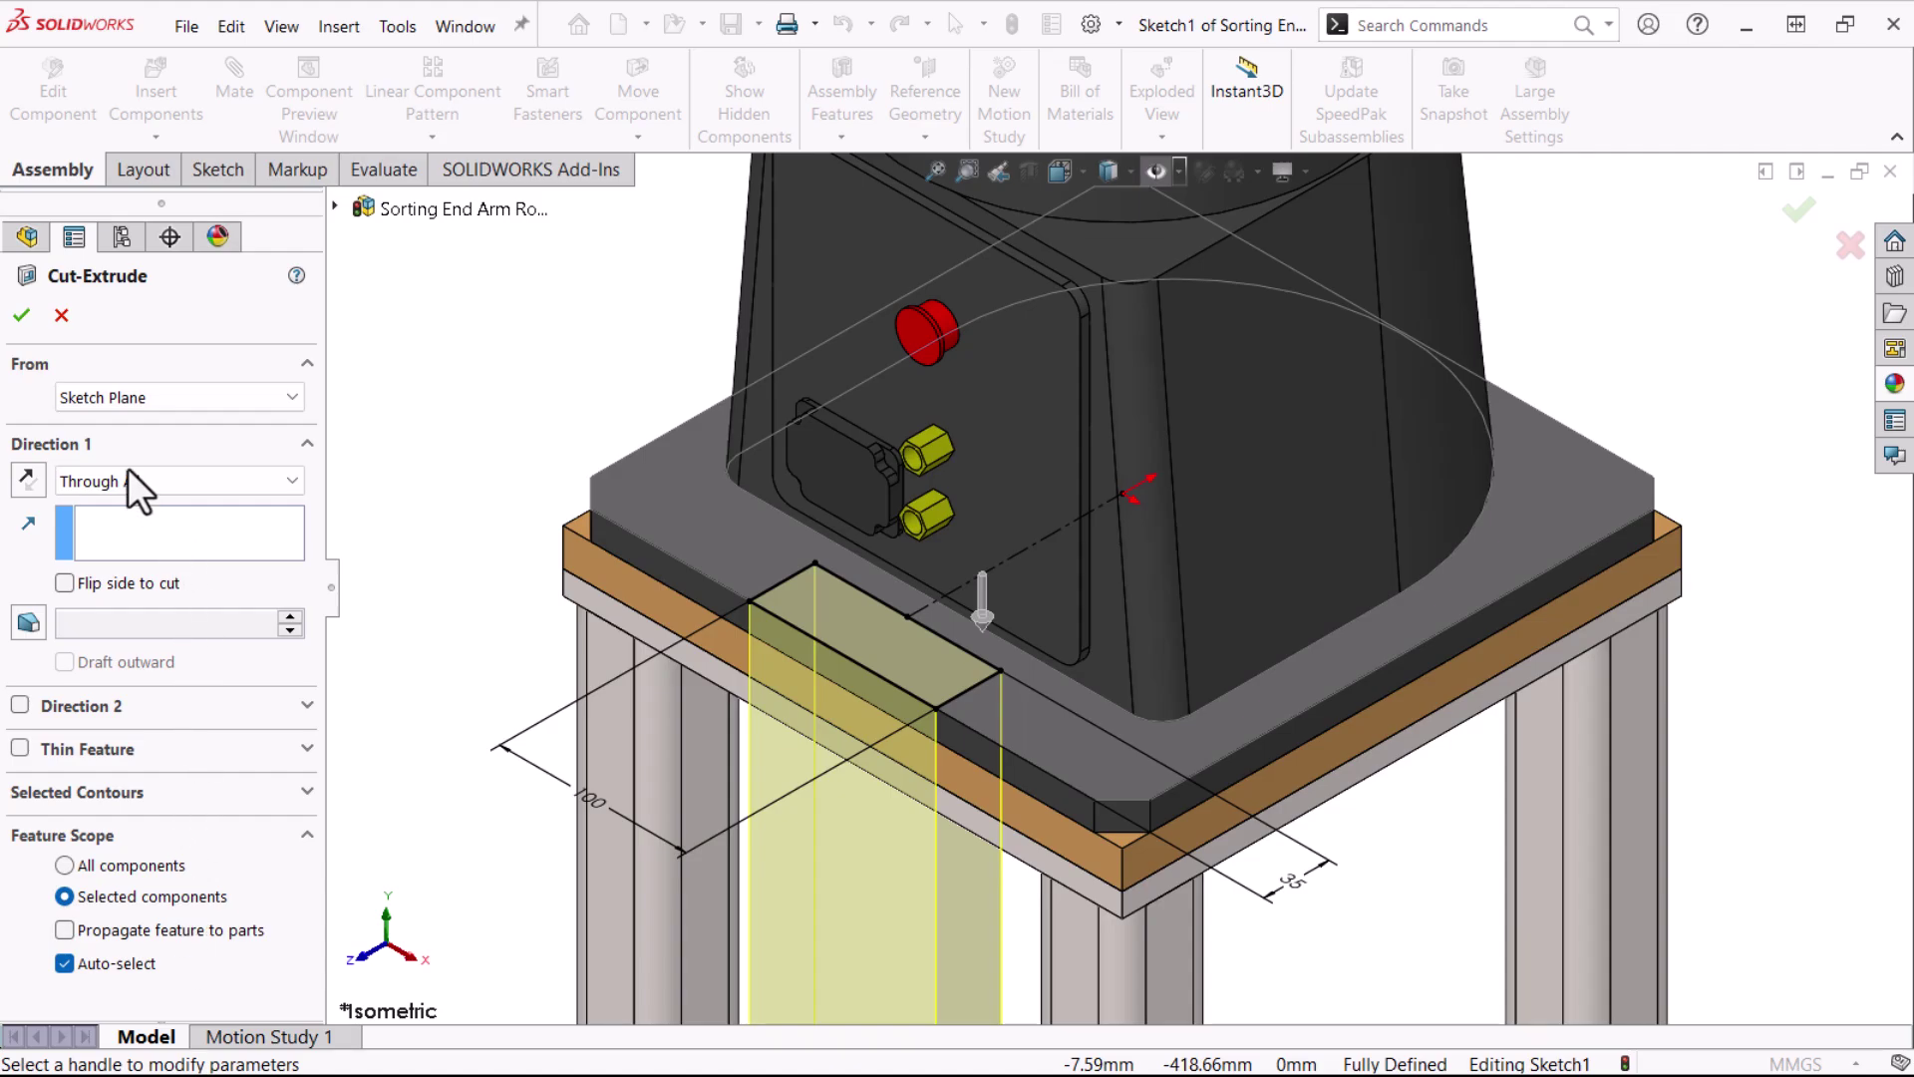
left_click(21, 315)
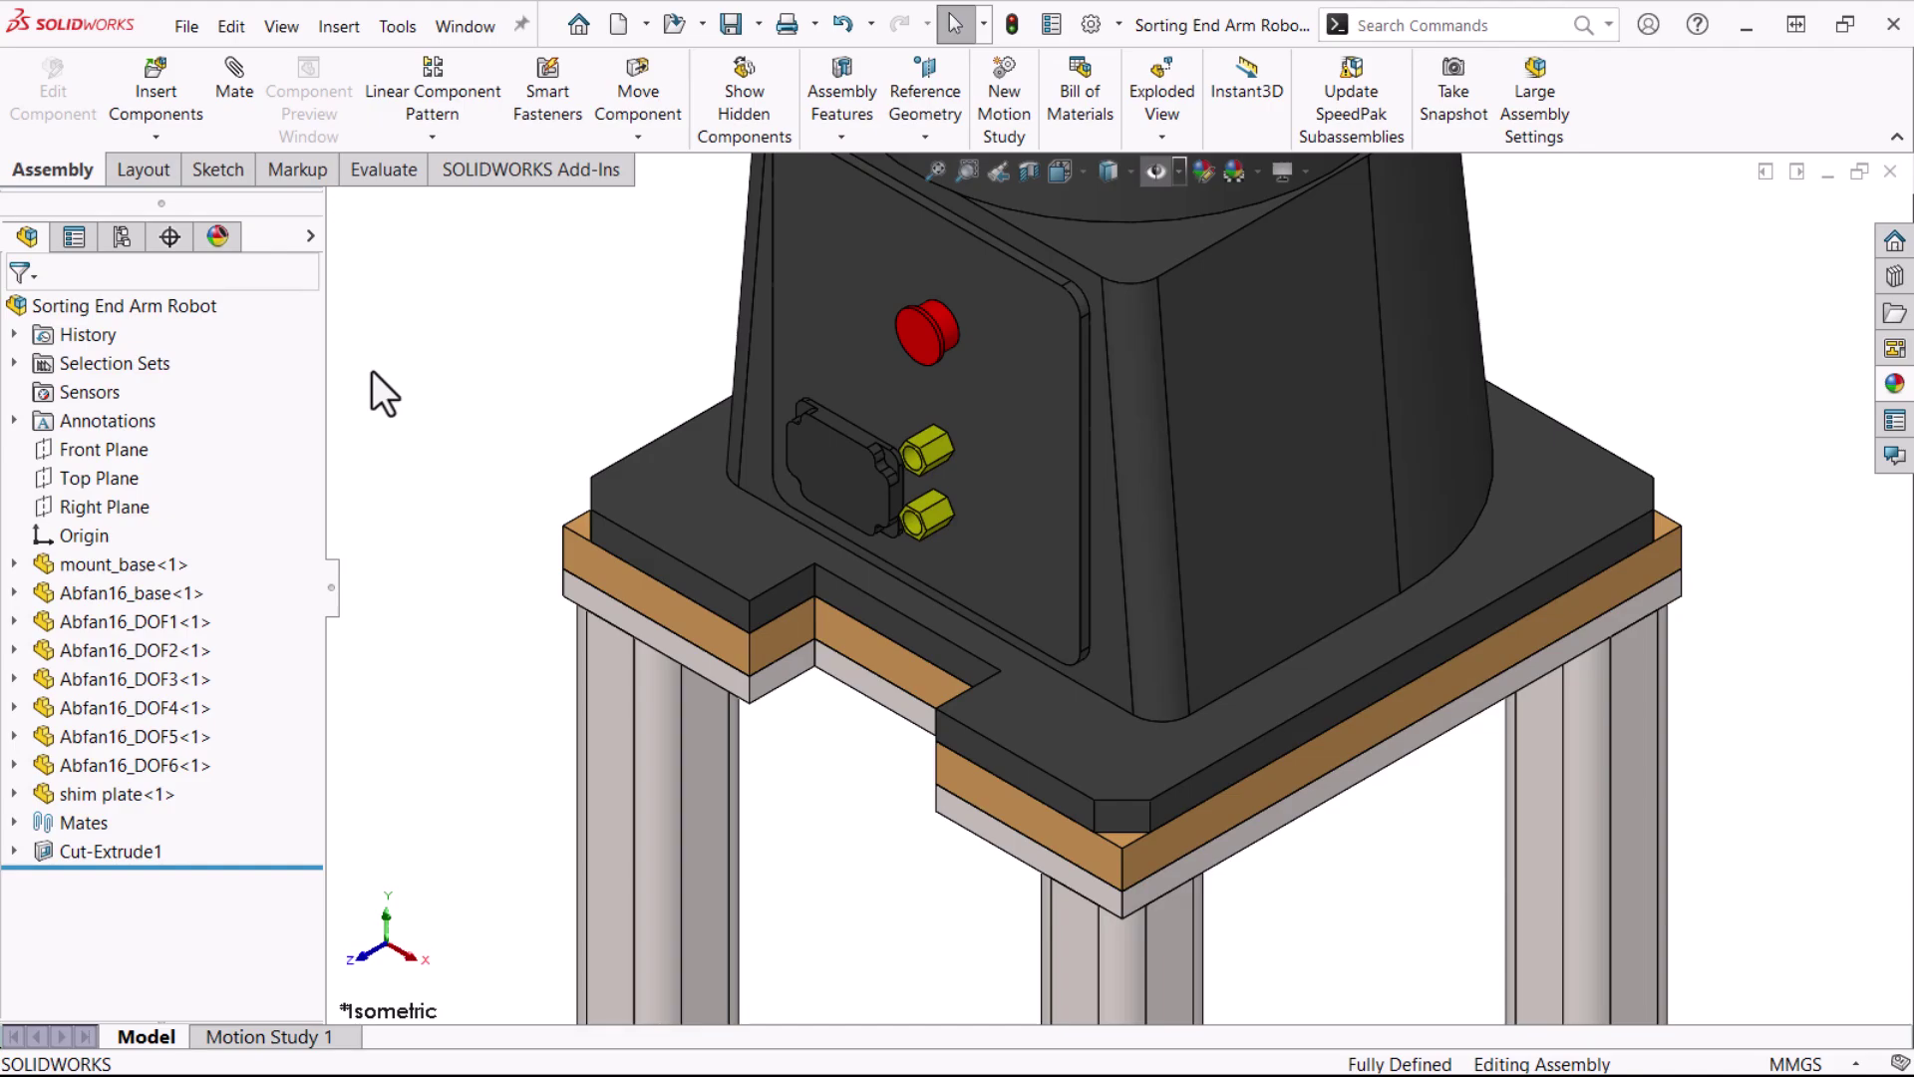
- Open the Abfan16_base part on its own to check whether it contains the assembly cut
left_click(670, 532)
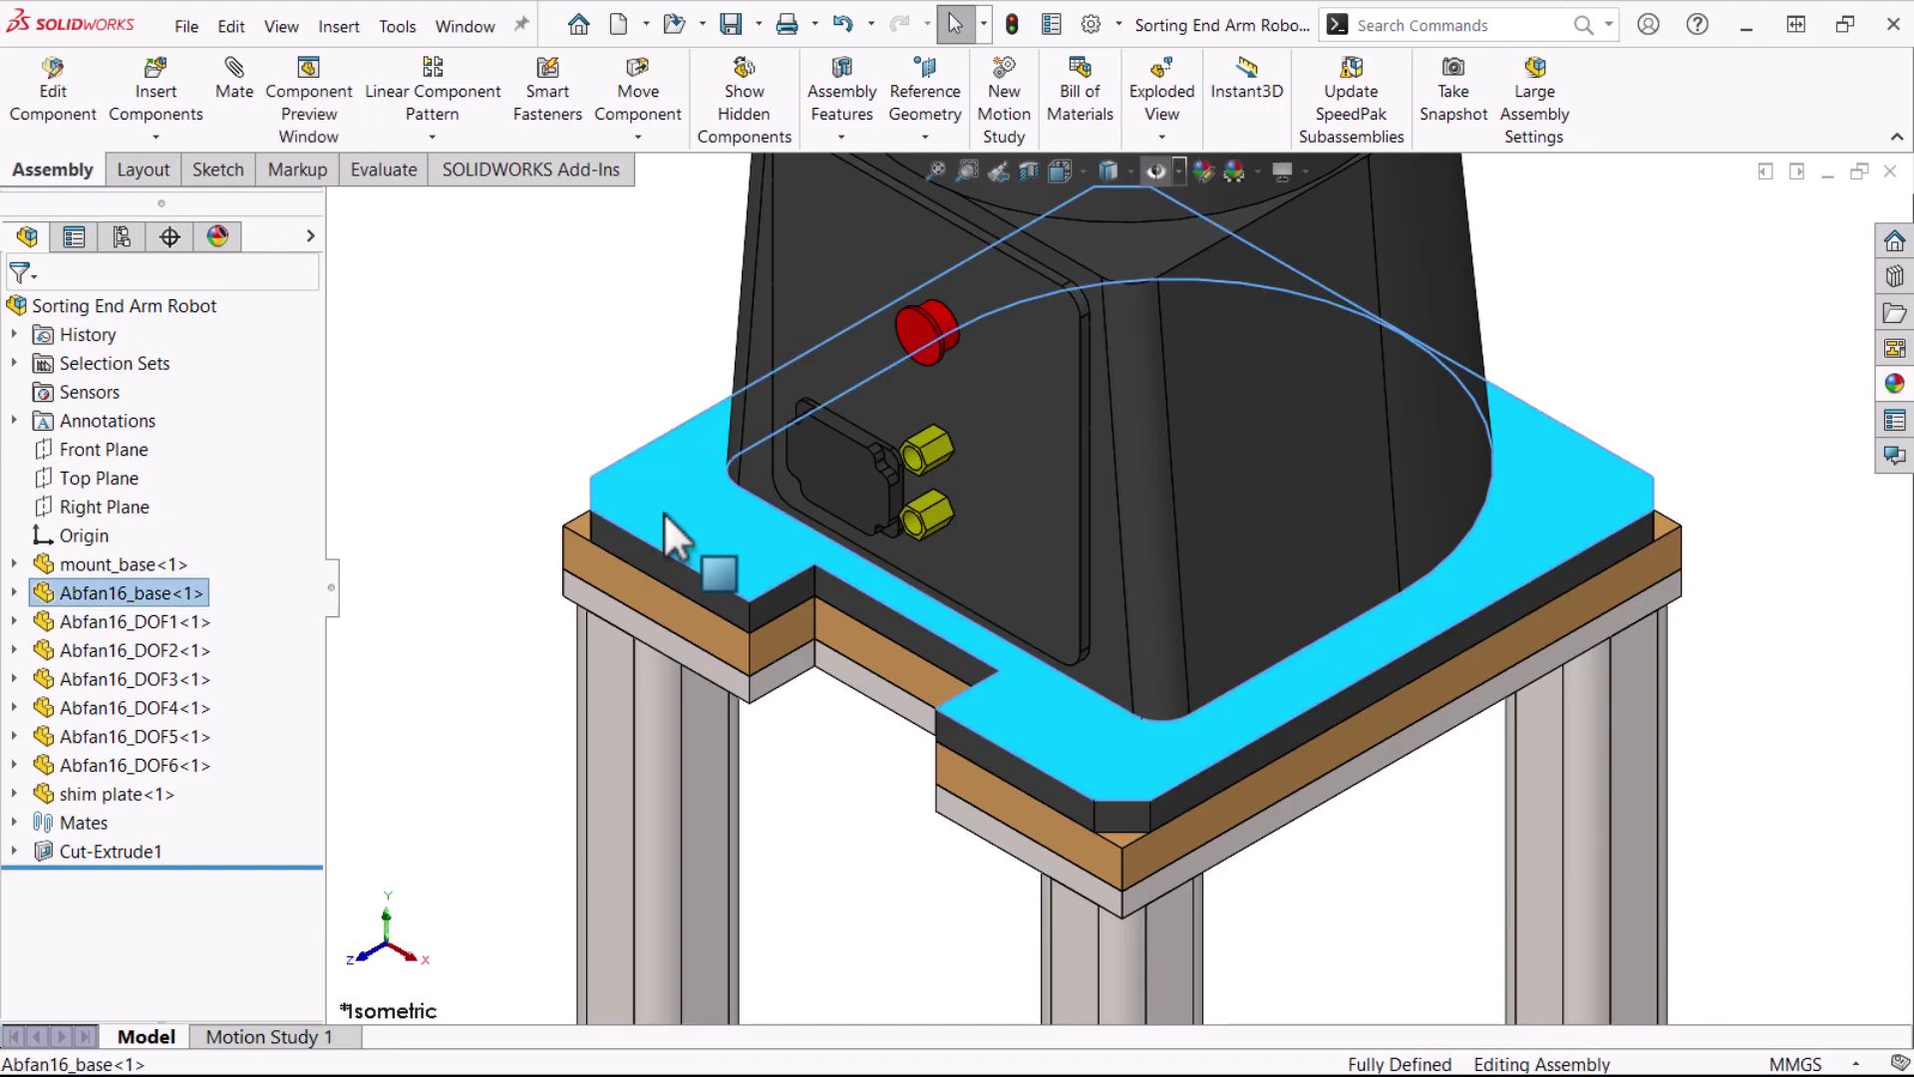
right_click(665, 518)
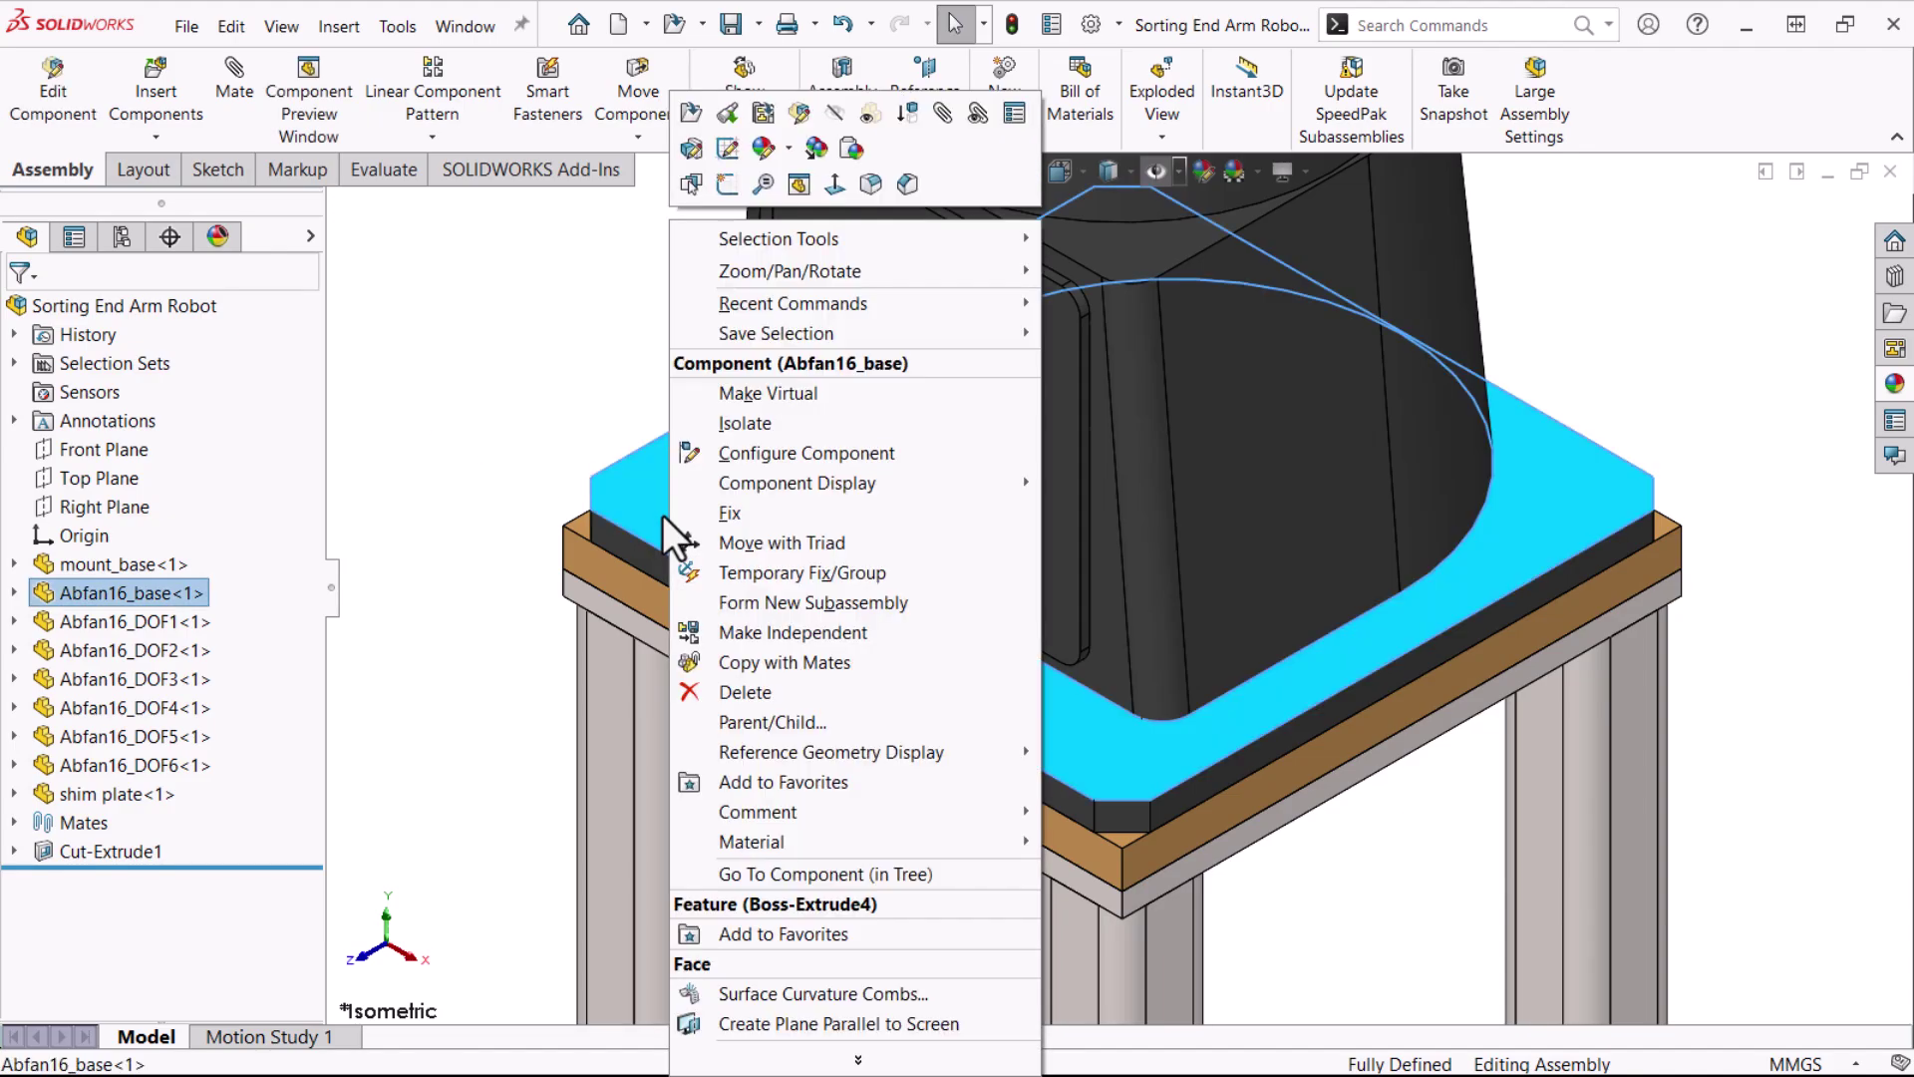
left_click(738, 113)
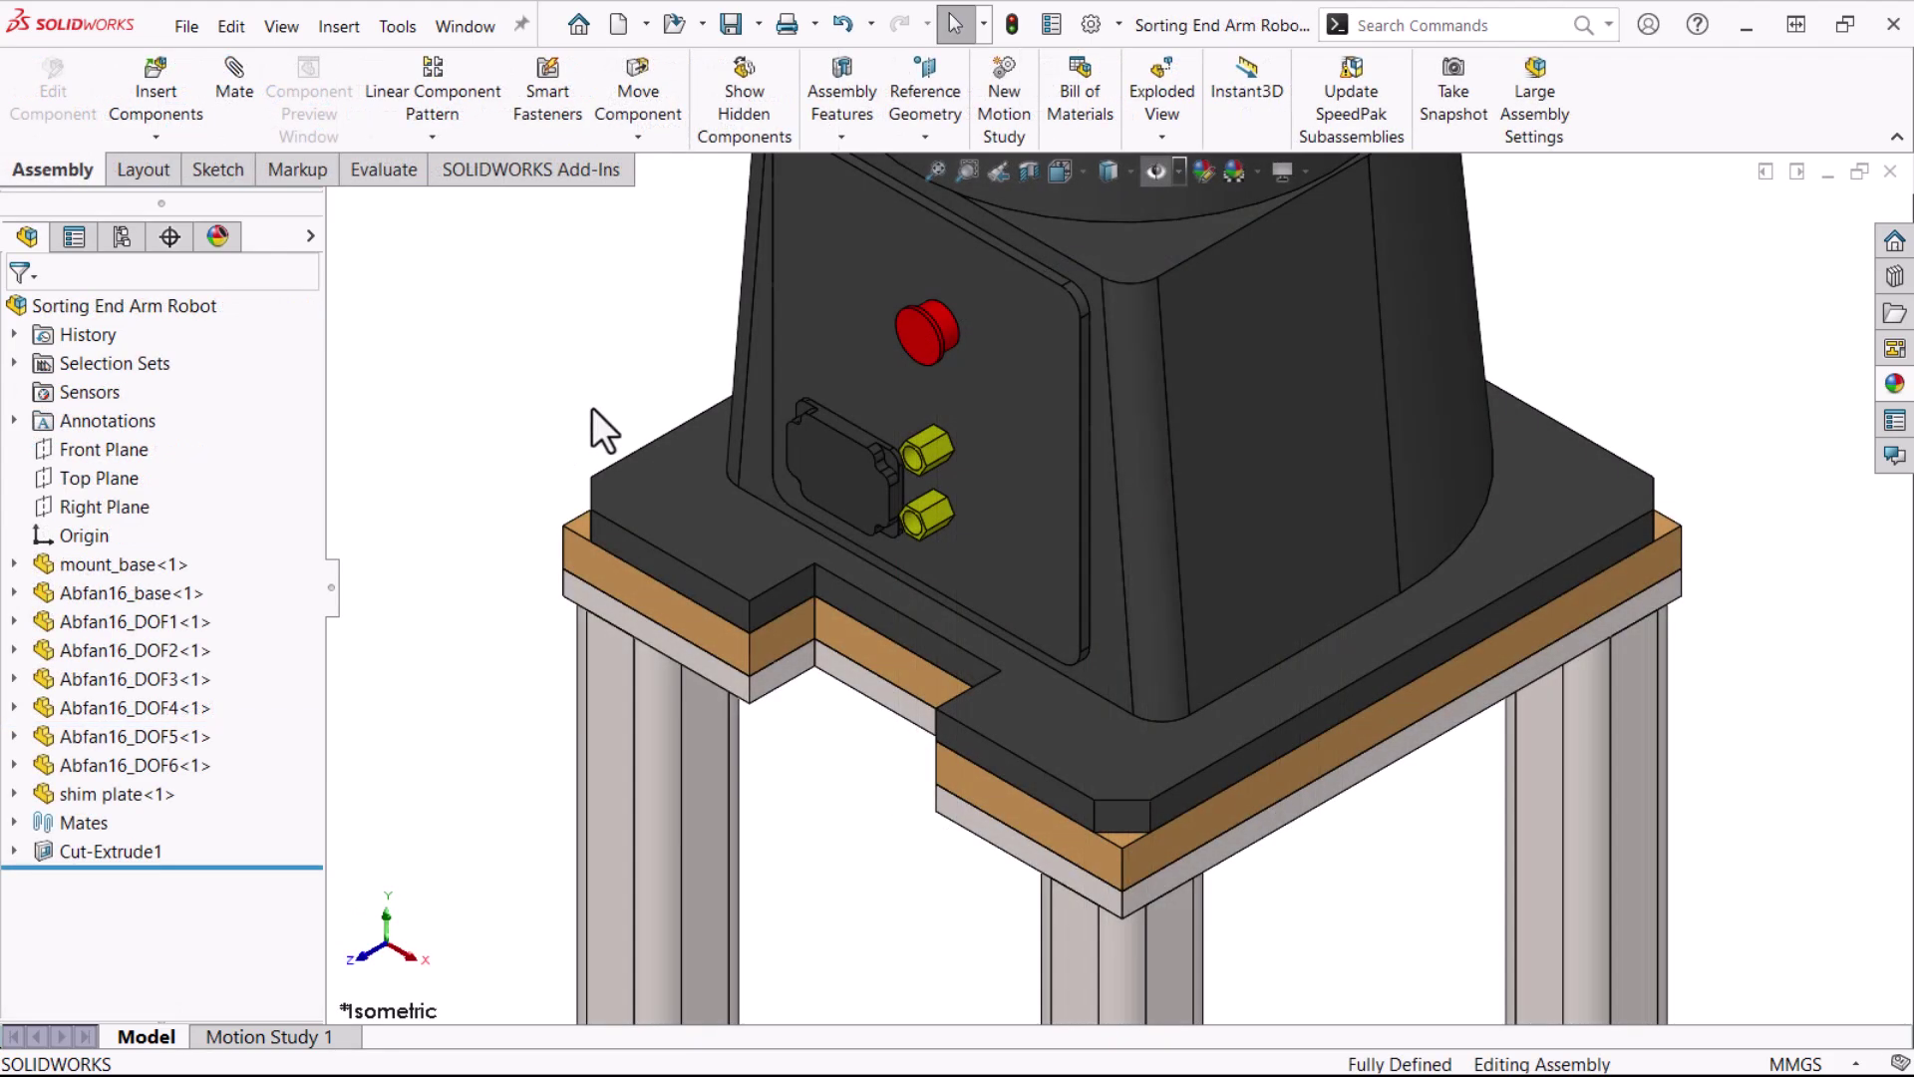
- Redefine the assembly cut's feature scope so that it affects only Abfan16_base and the shim plate
left_click(103, 853)
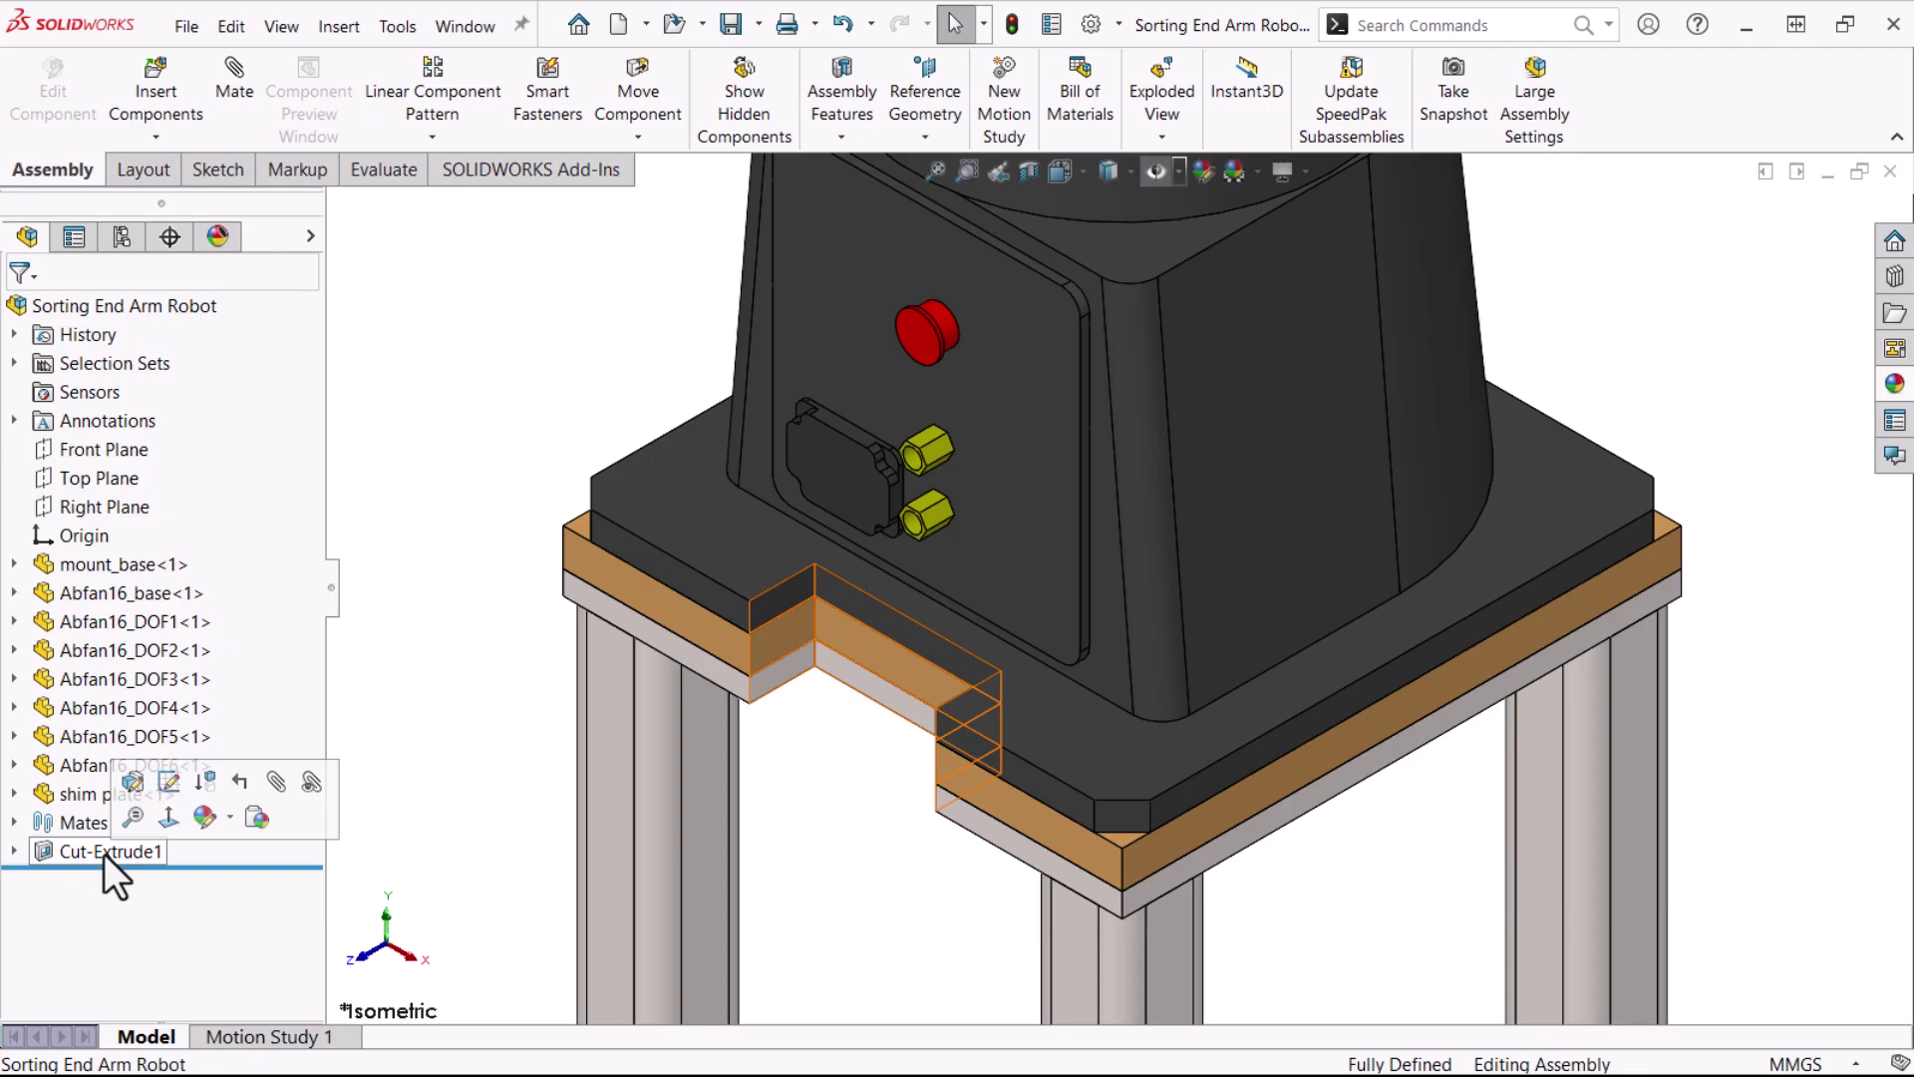
left_click(131, 782)
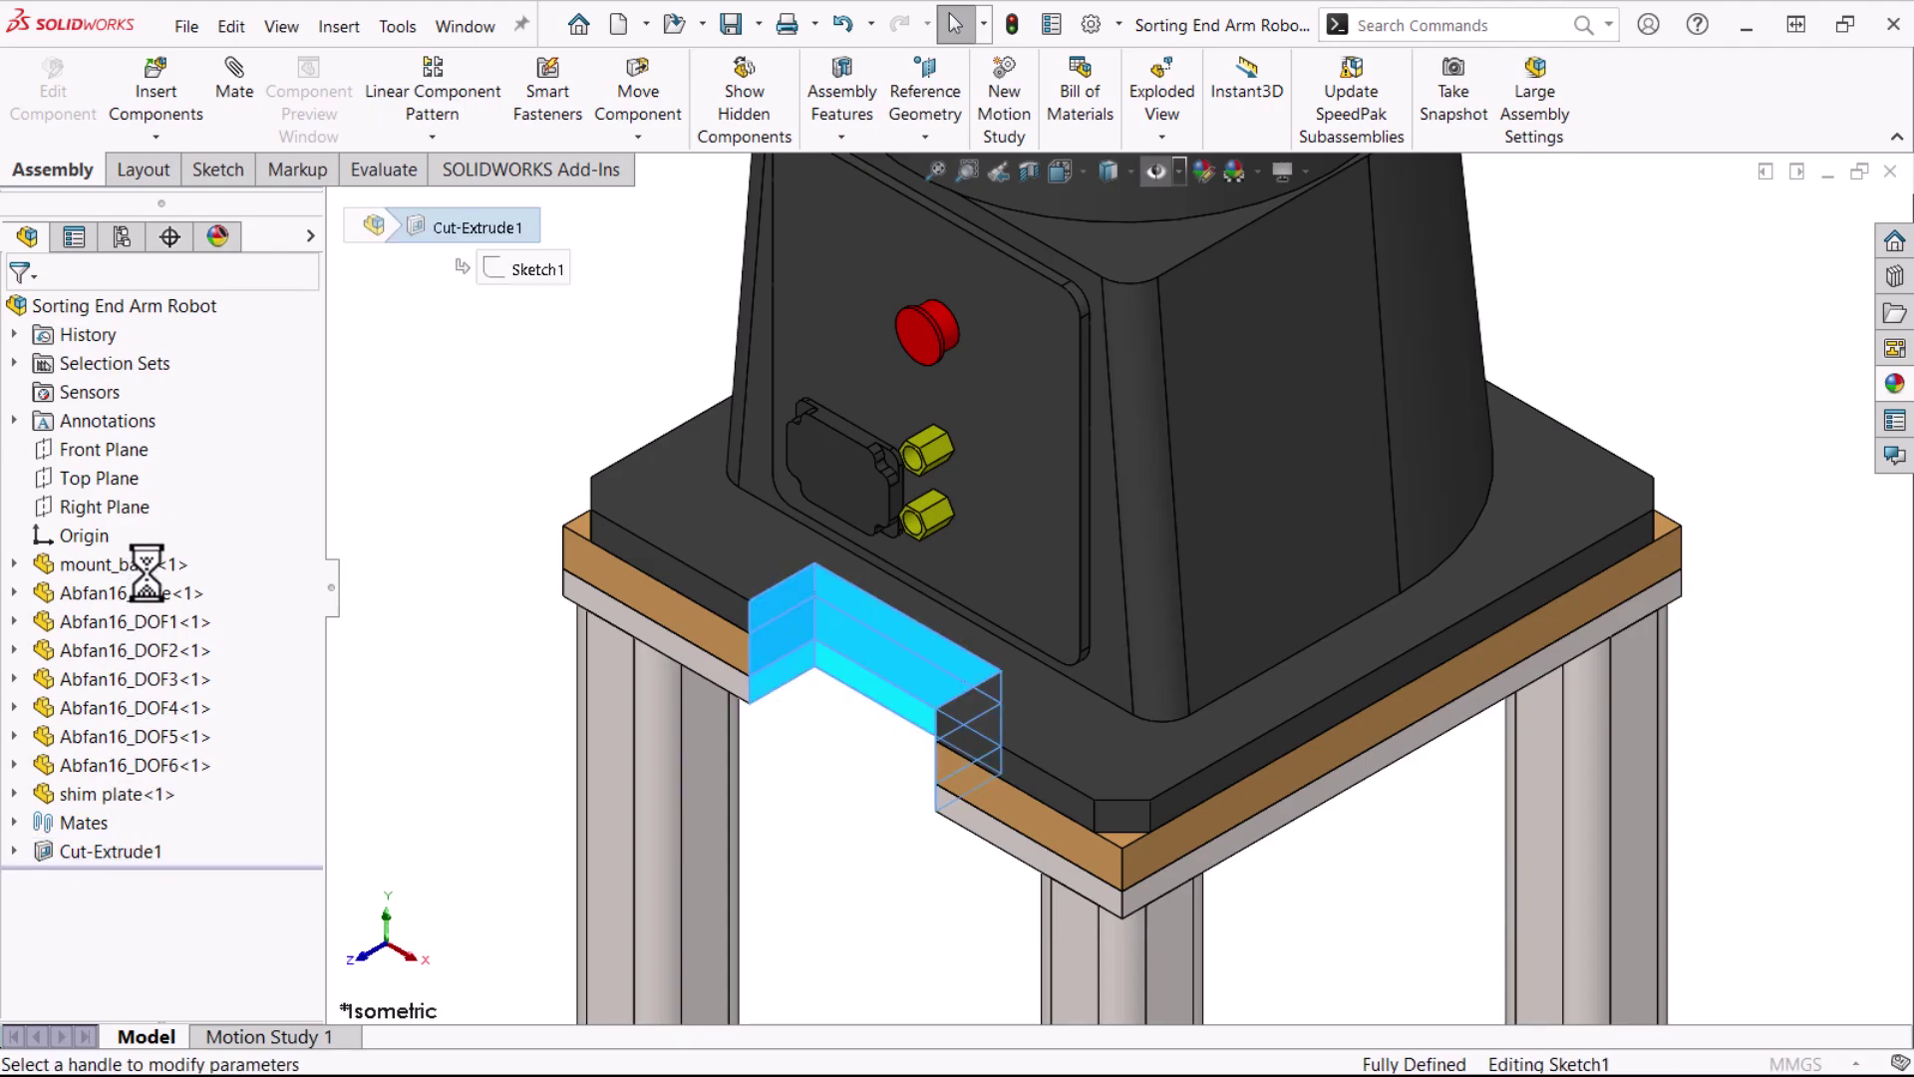
scroll(313, 598, "down", 2)
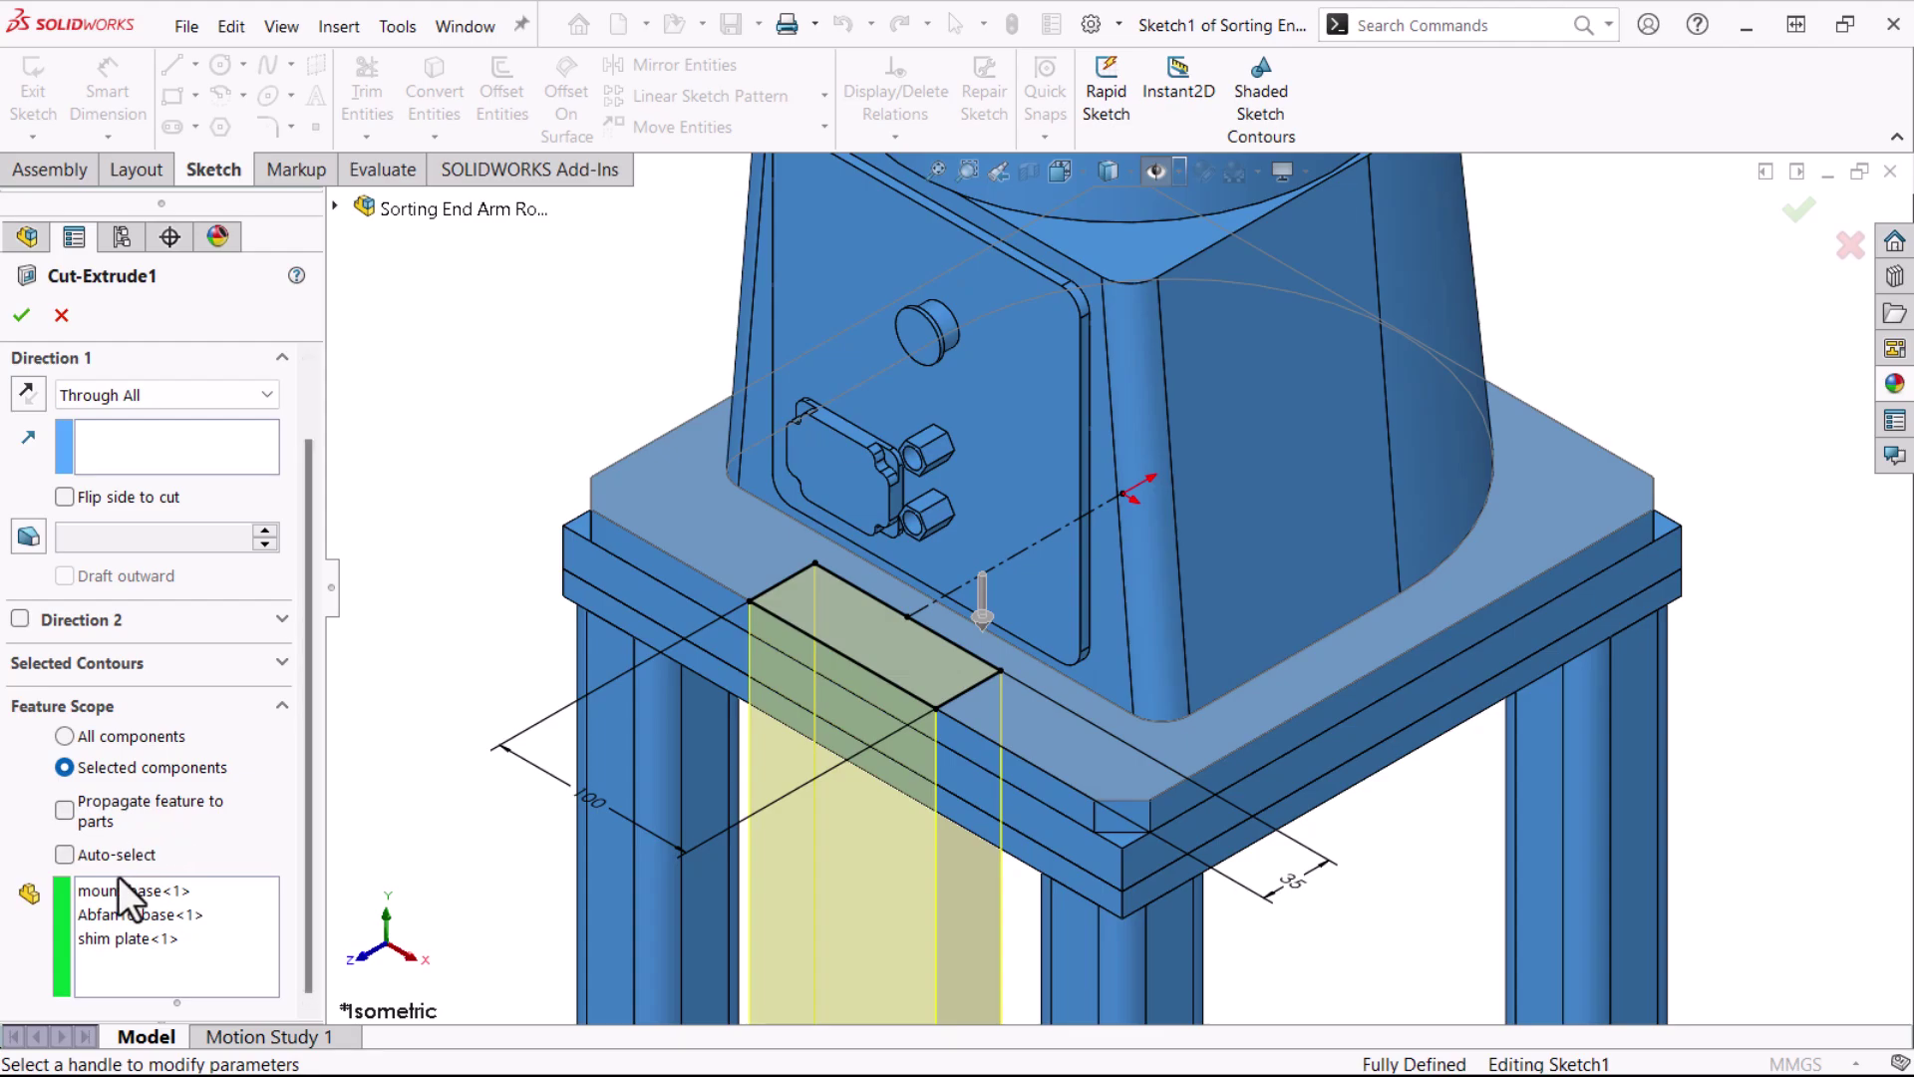
right_click(171, 965)
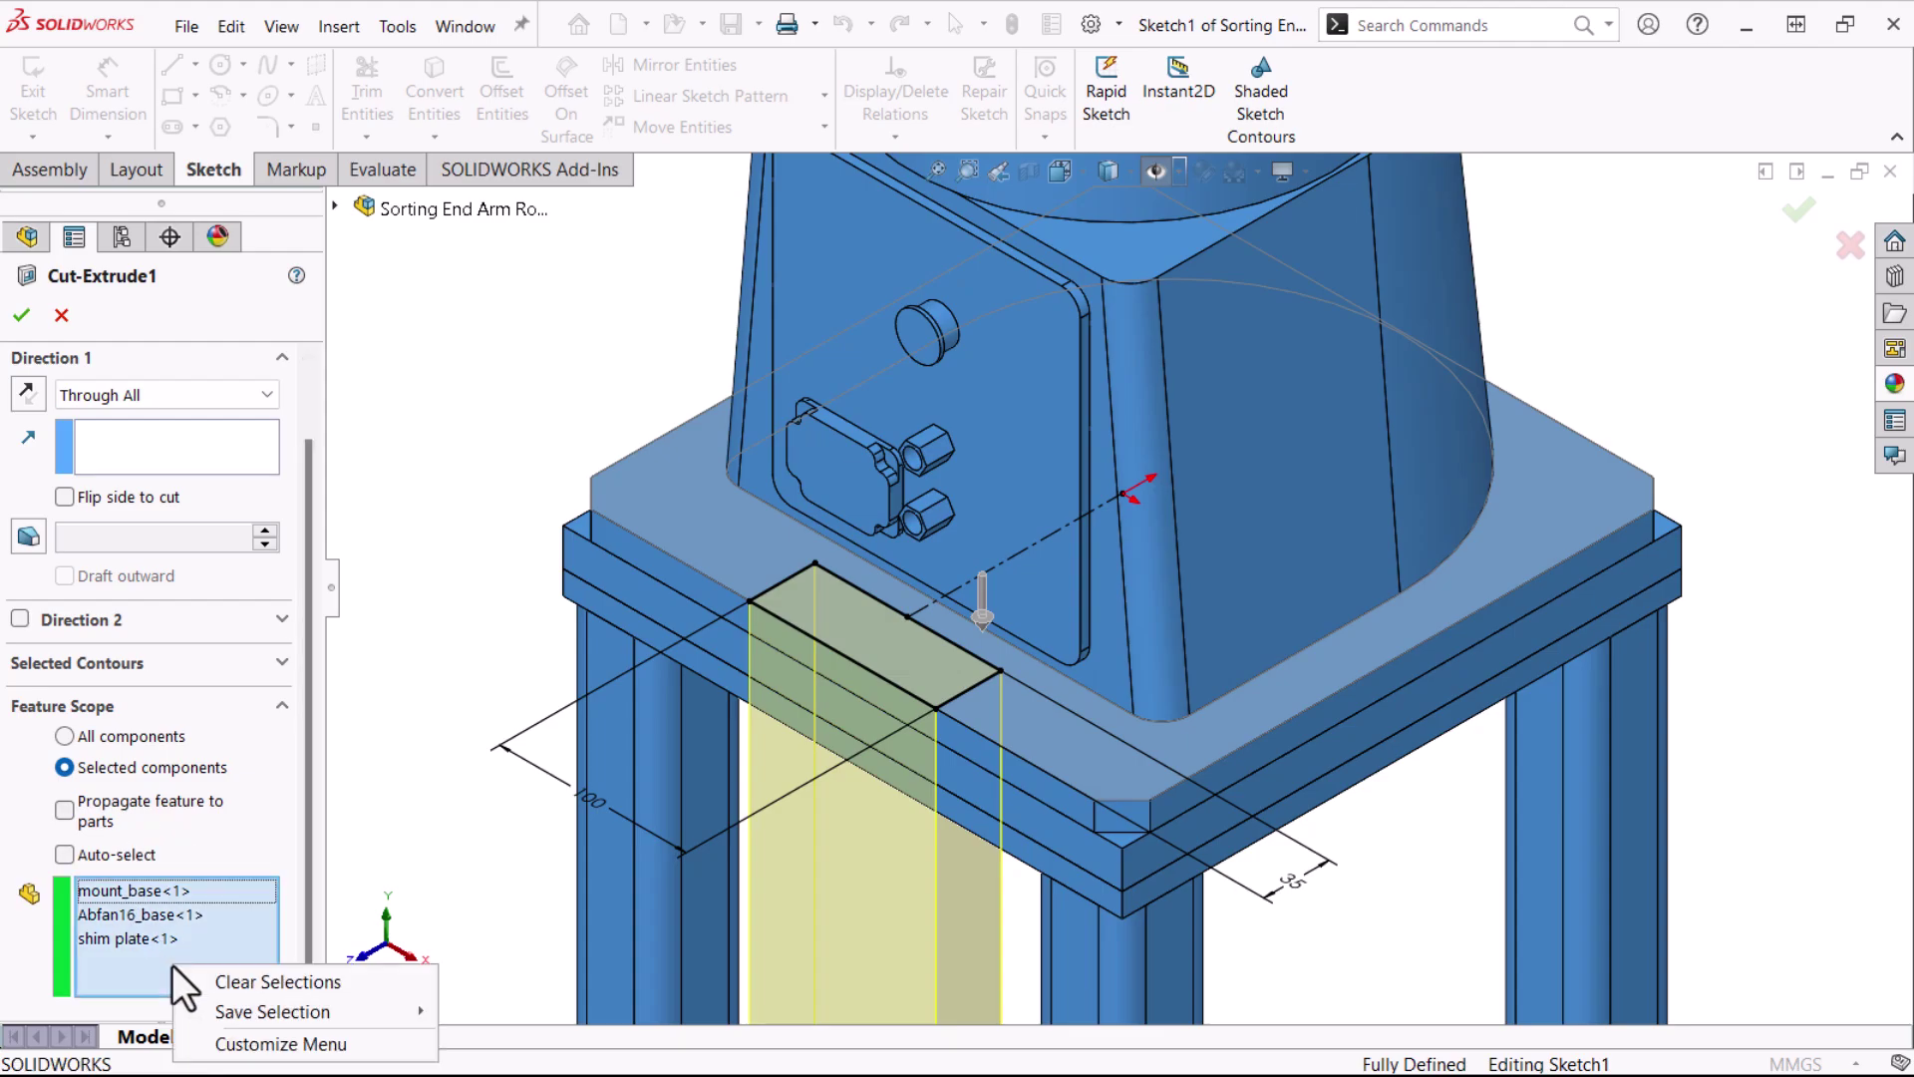
left_click(205, 978)
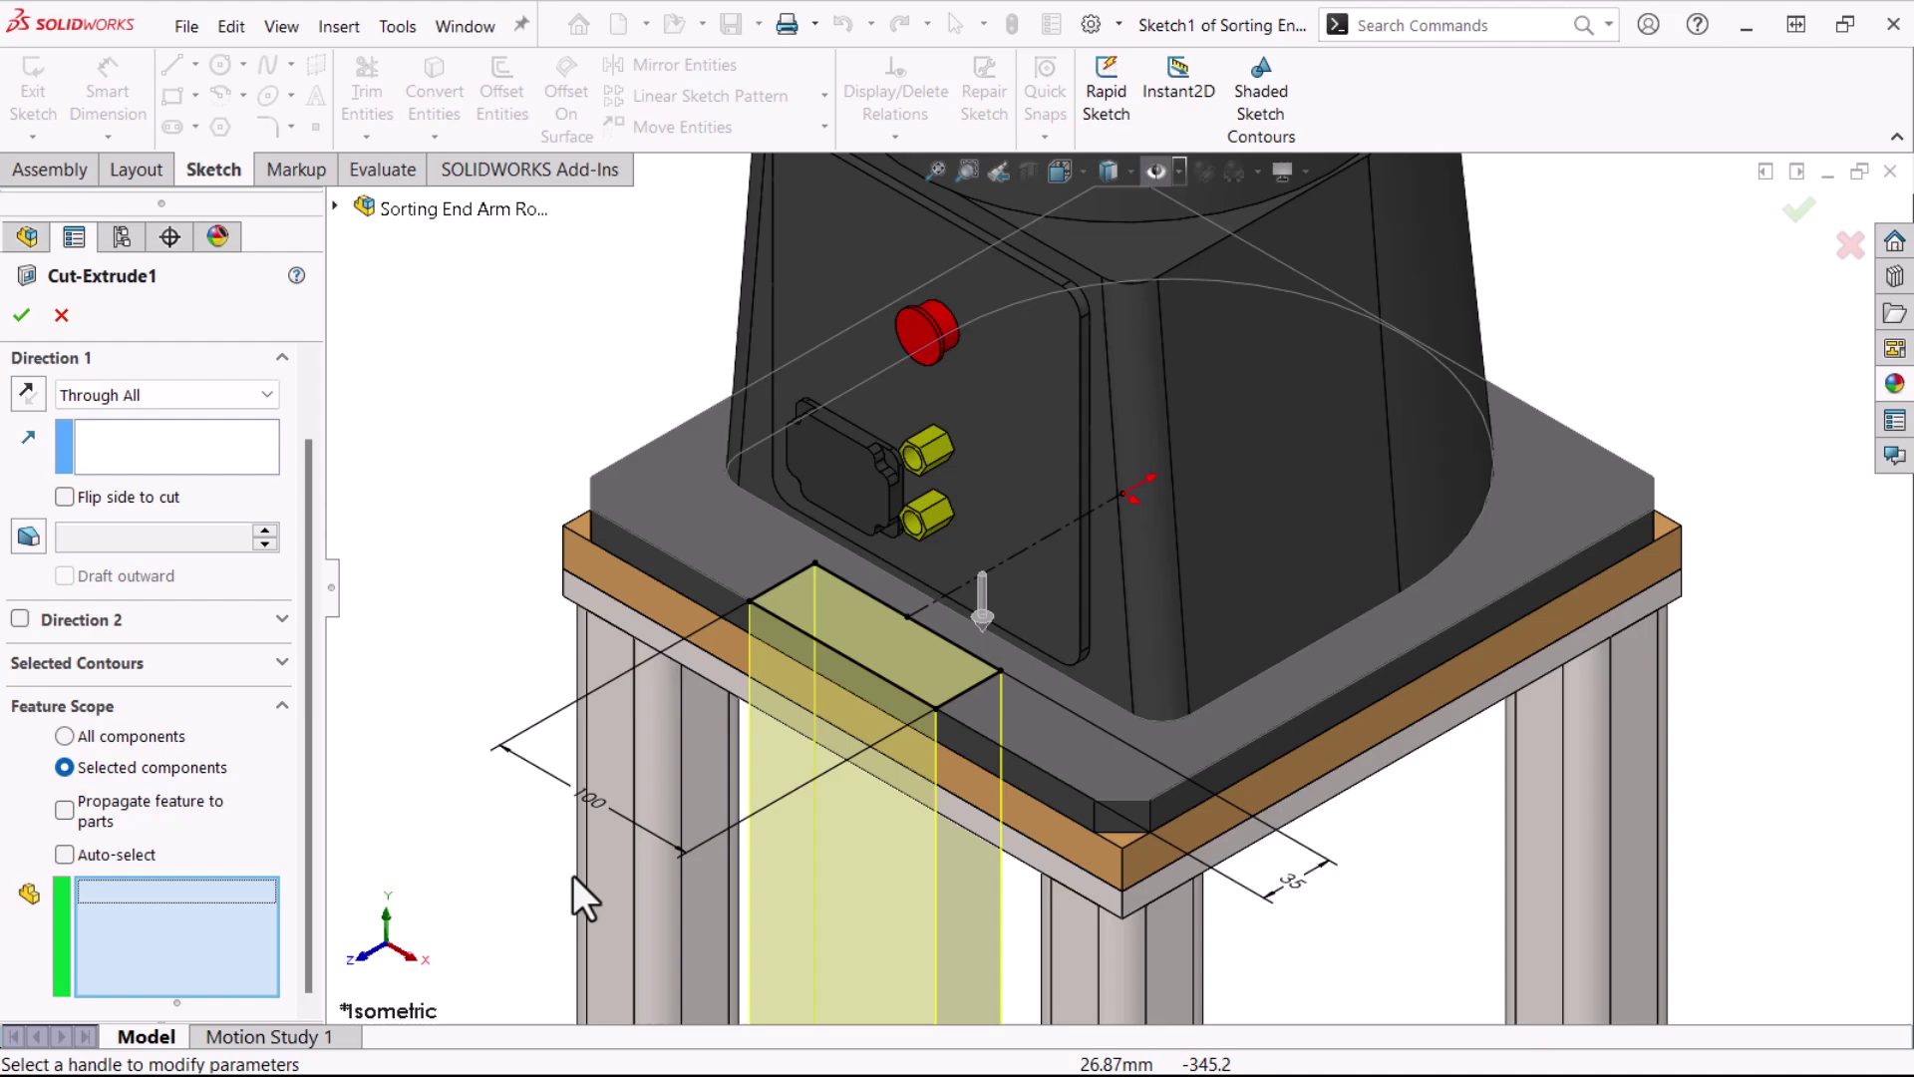
left_click(706, 586)
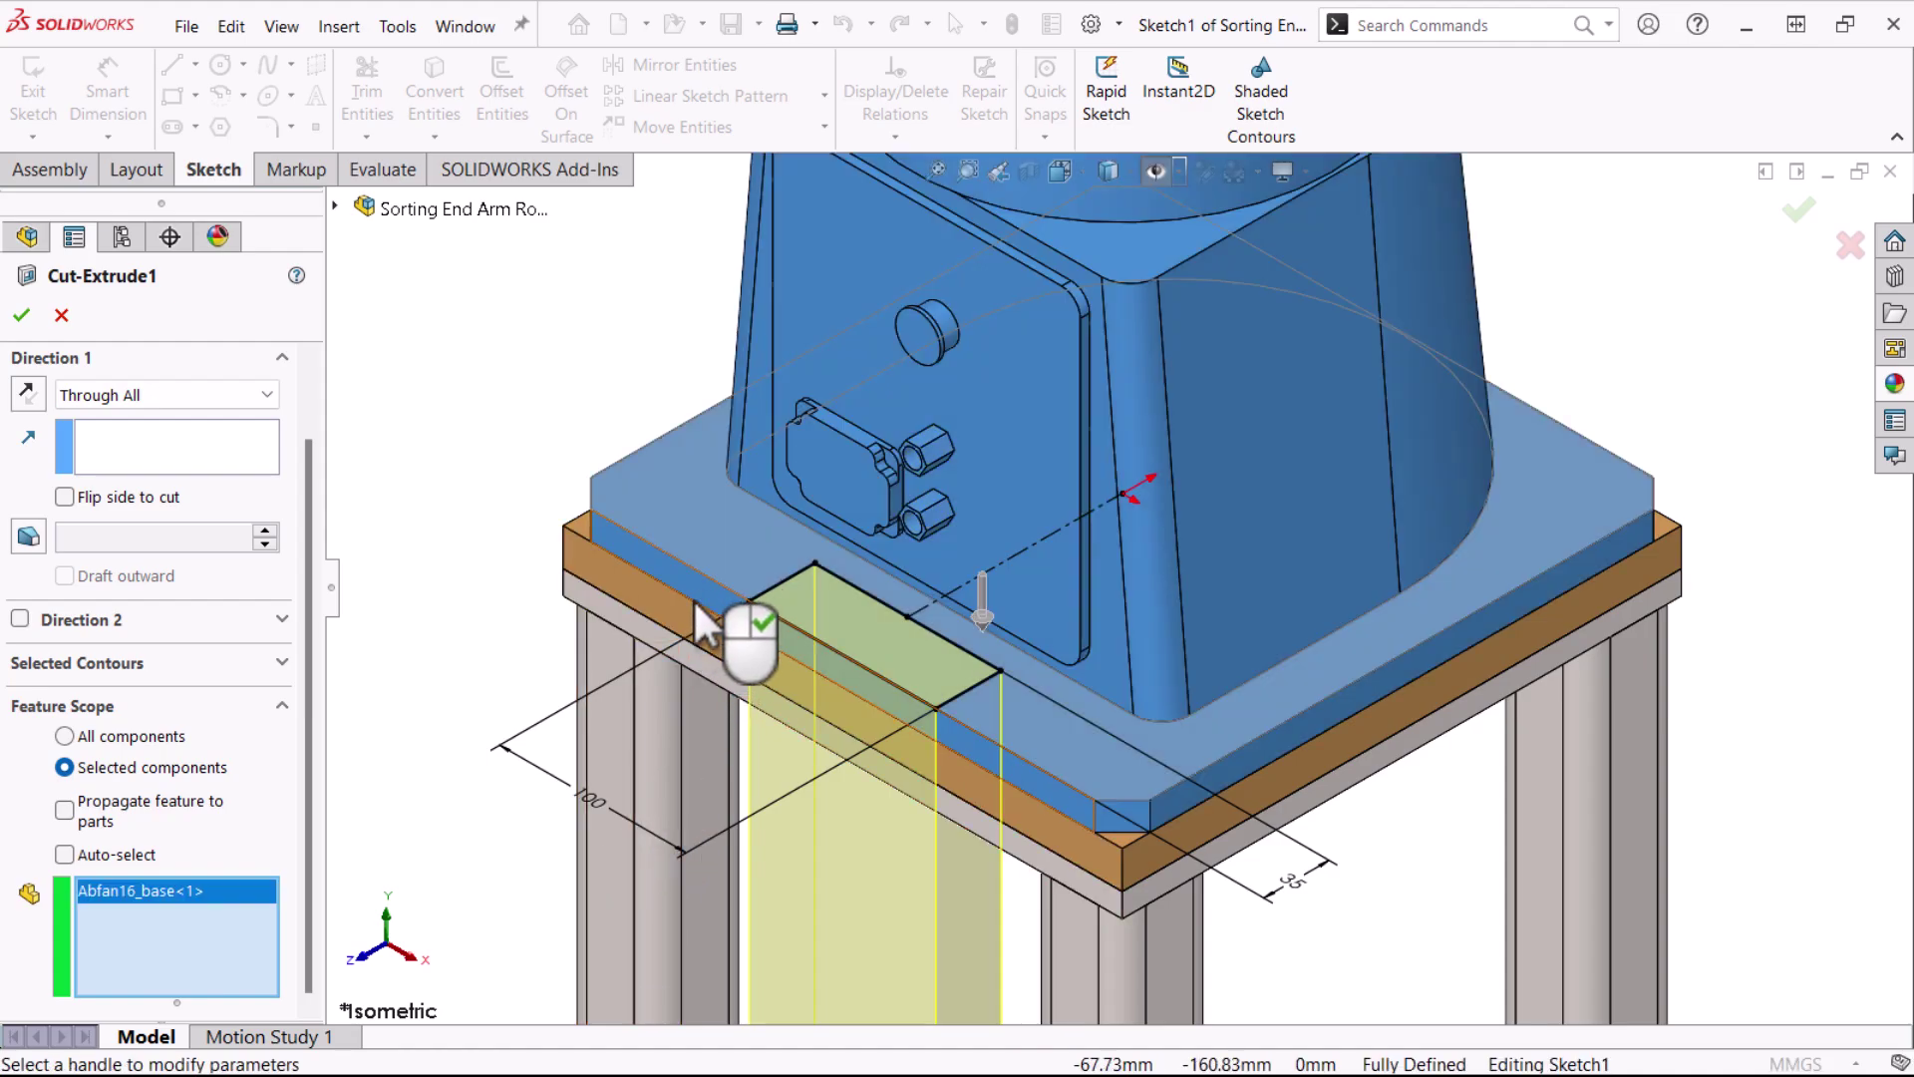
left_click(686, 616)
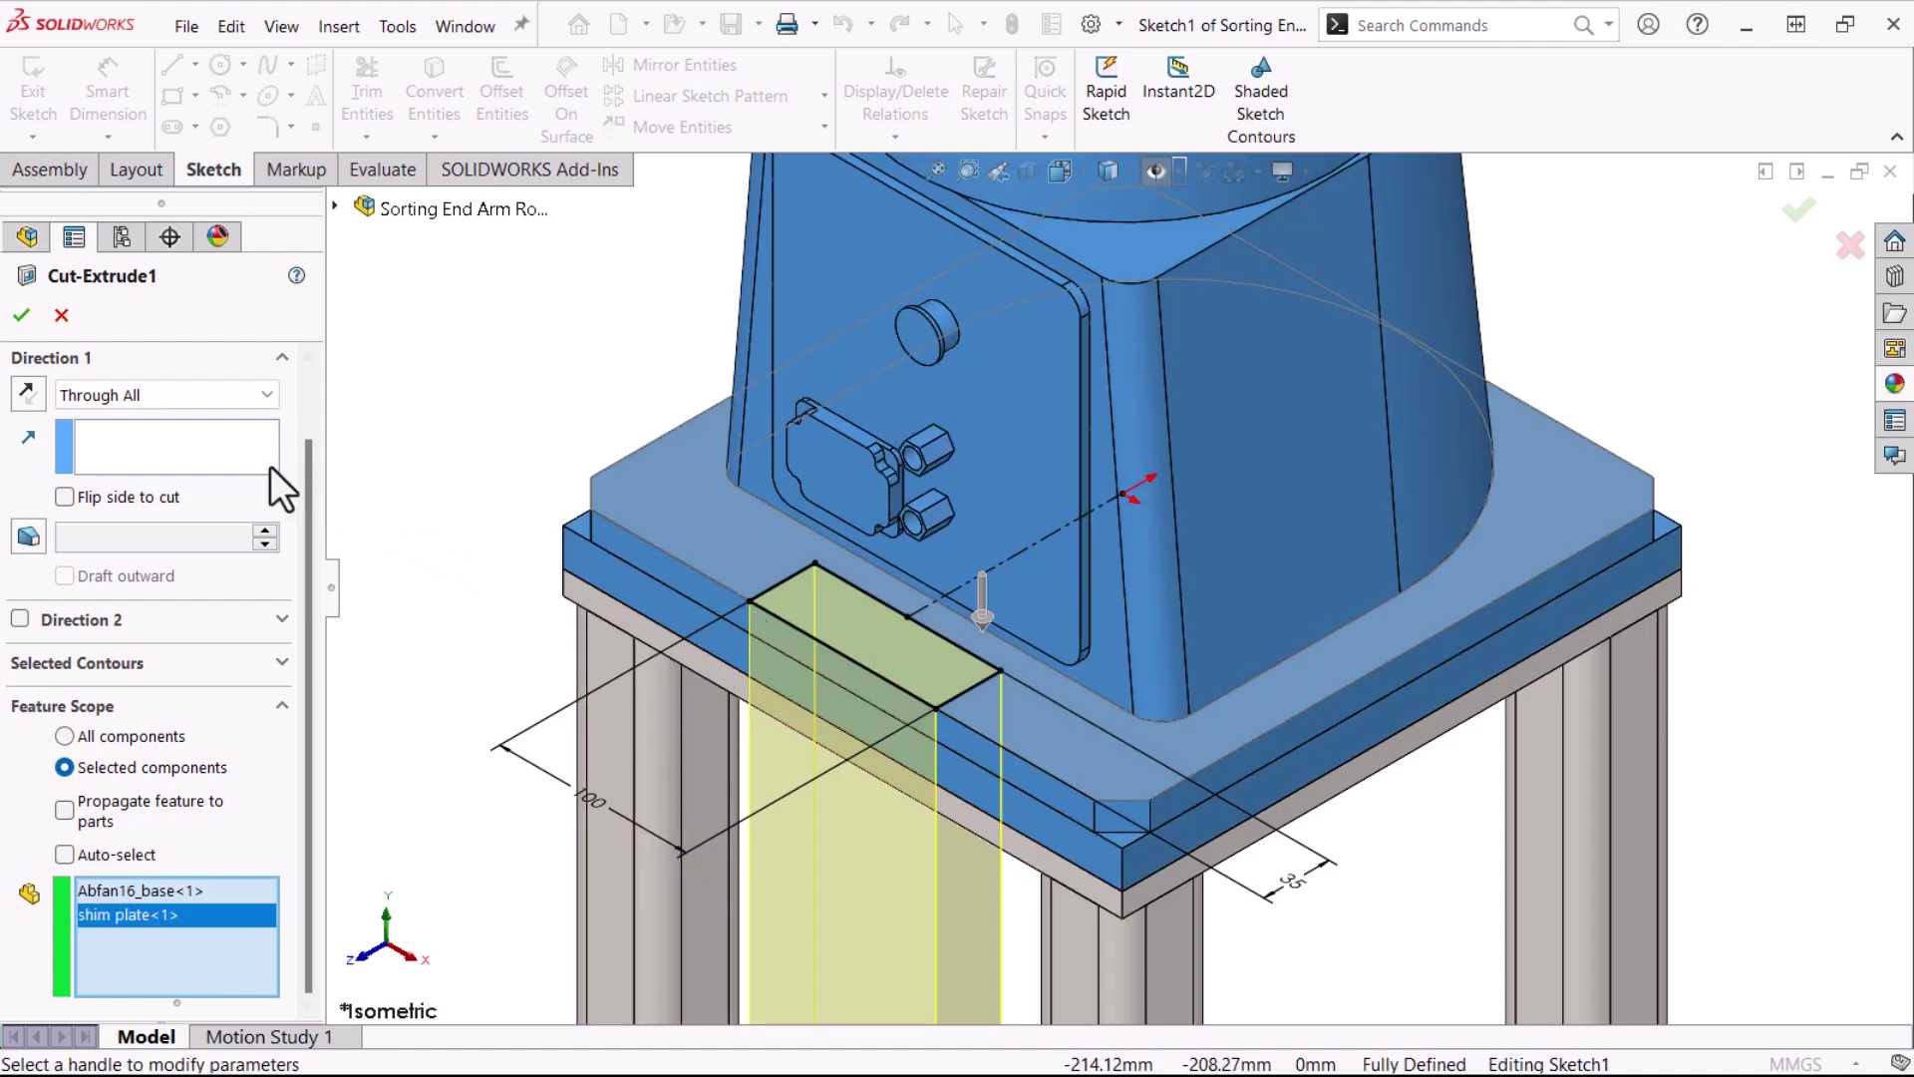
left_click(21, 315)
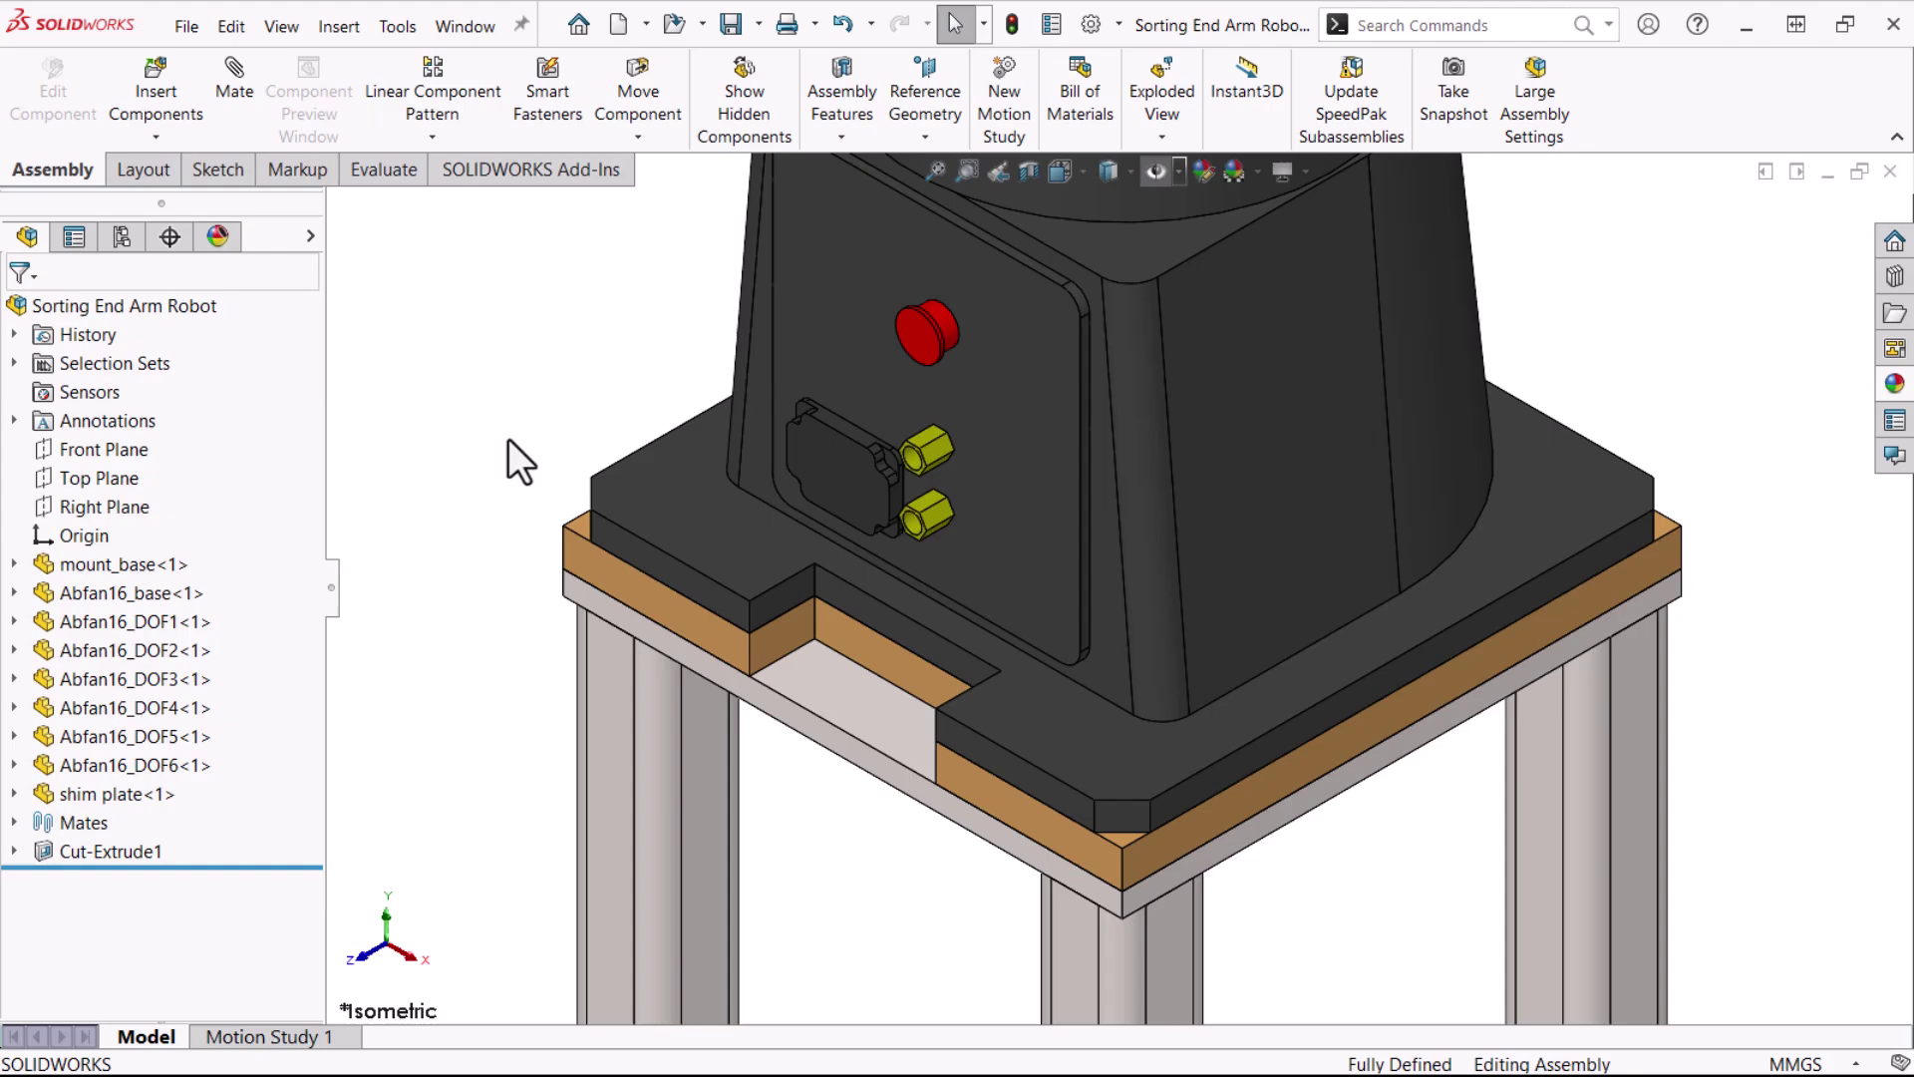
- Edit the assembly cut to enable propagating the feature to the Abfan16_base and shim plate parts
right_click(38, 855)
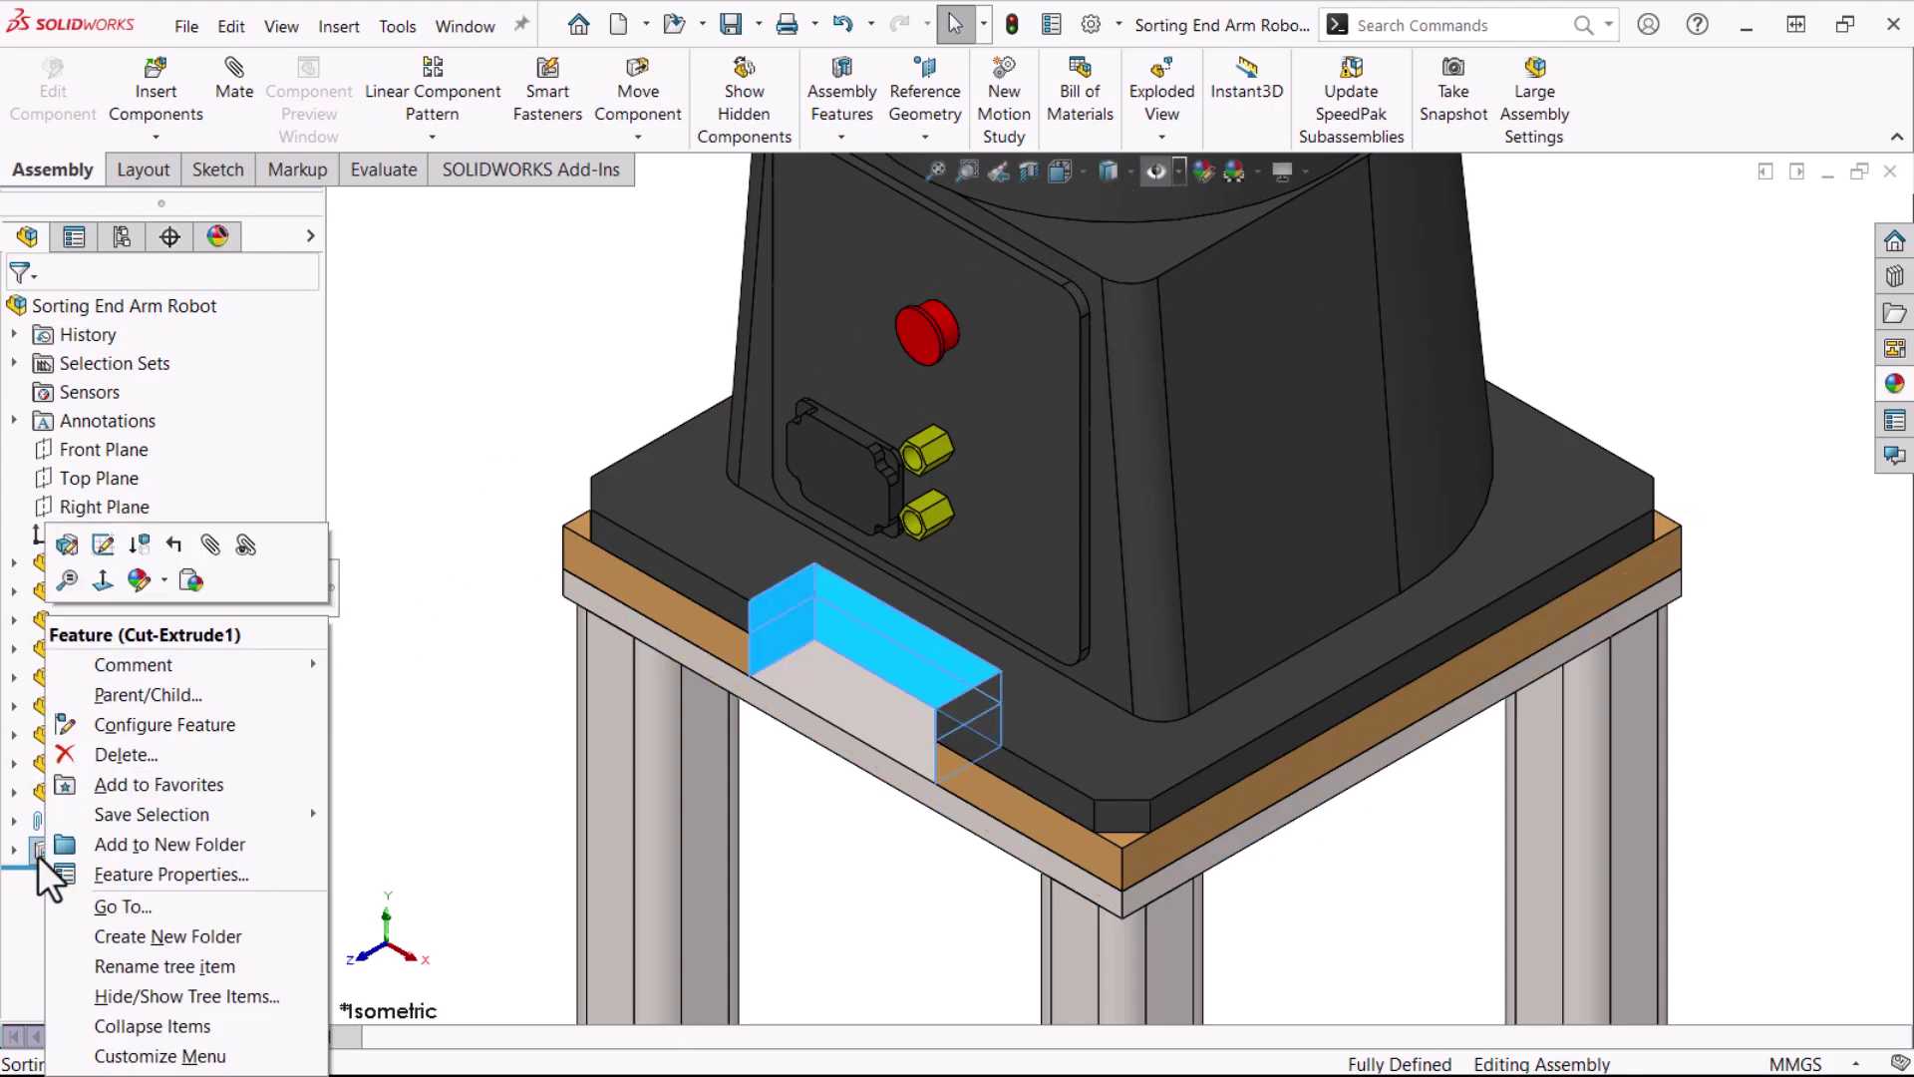
left_click(66, 542)
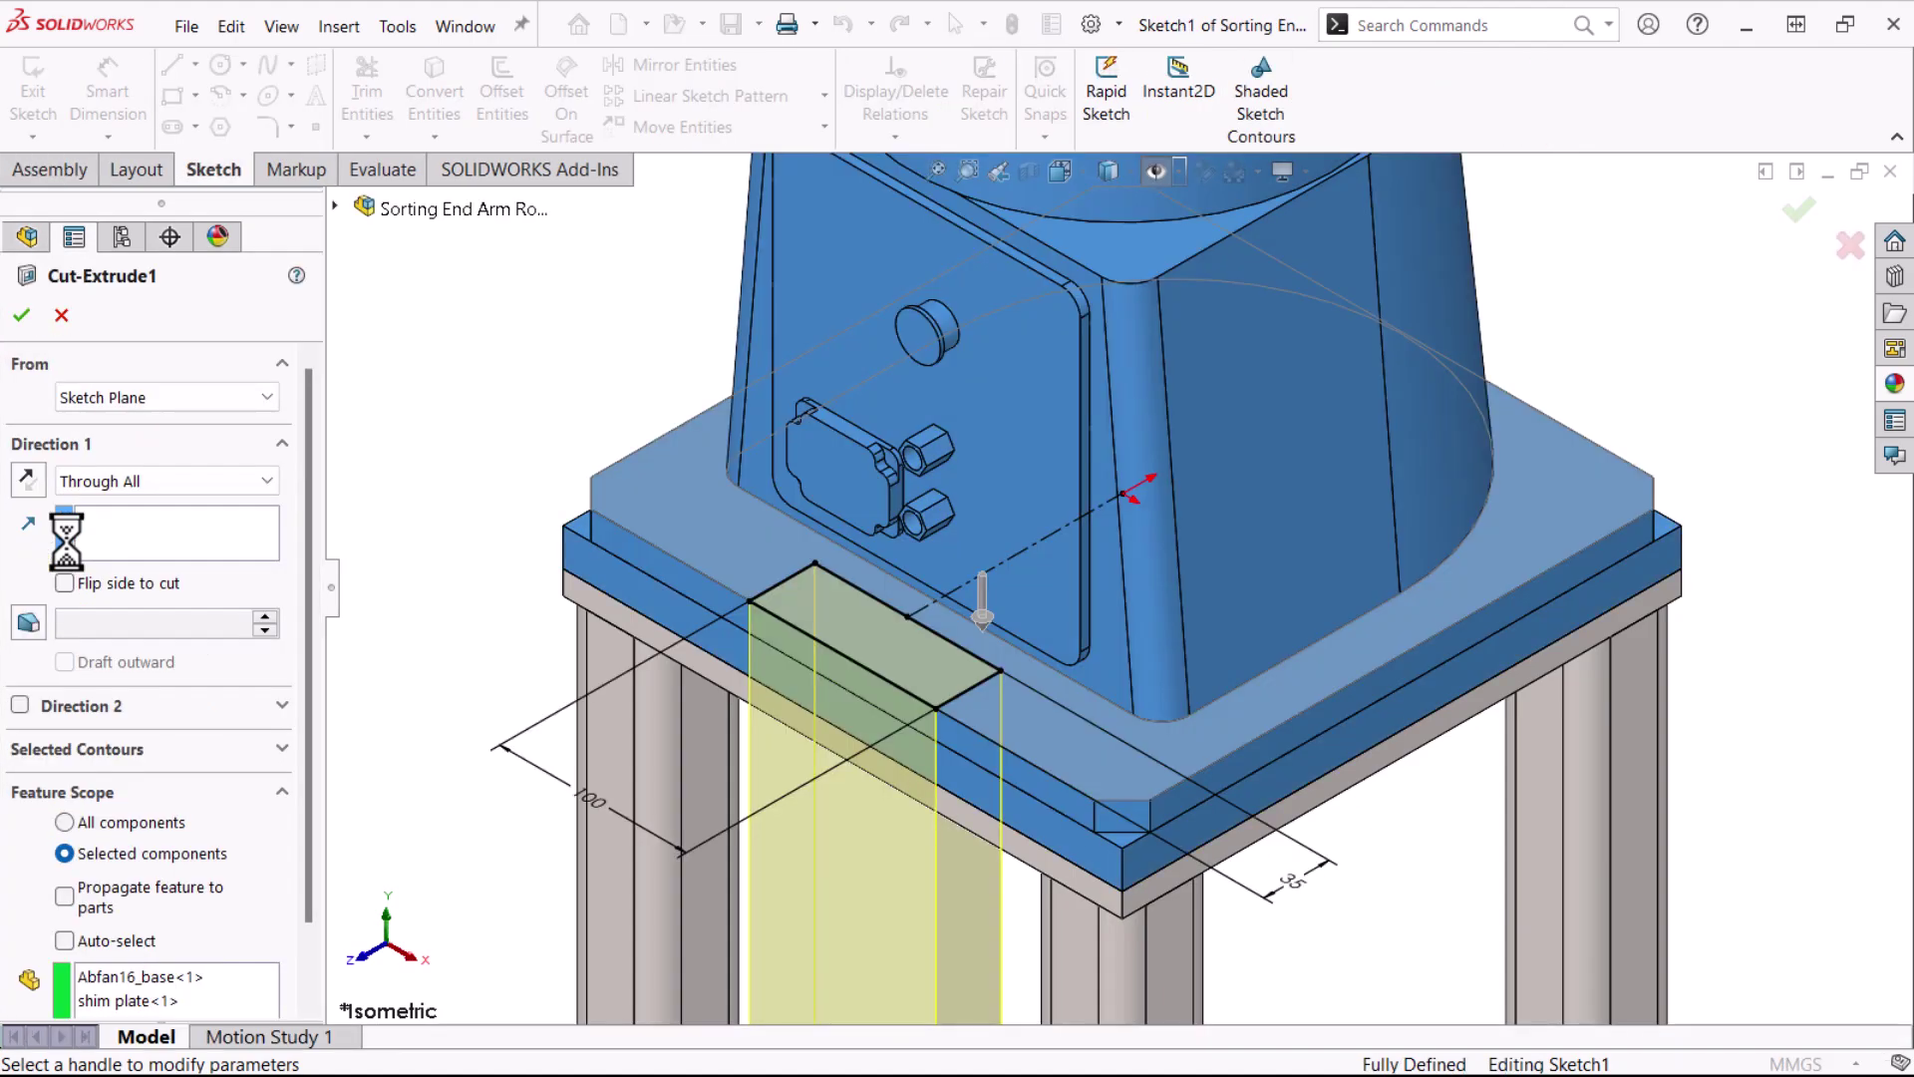
scroll(122, 656, "down", 2)
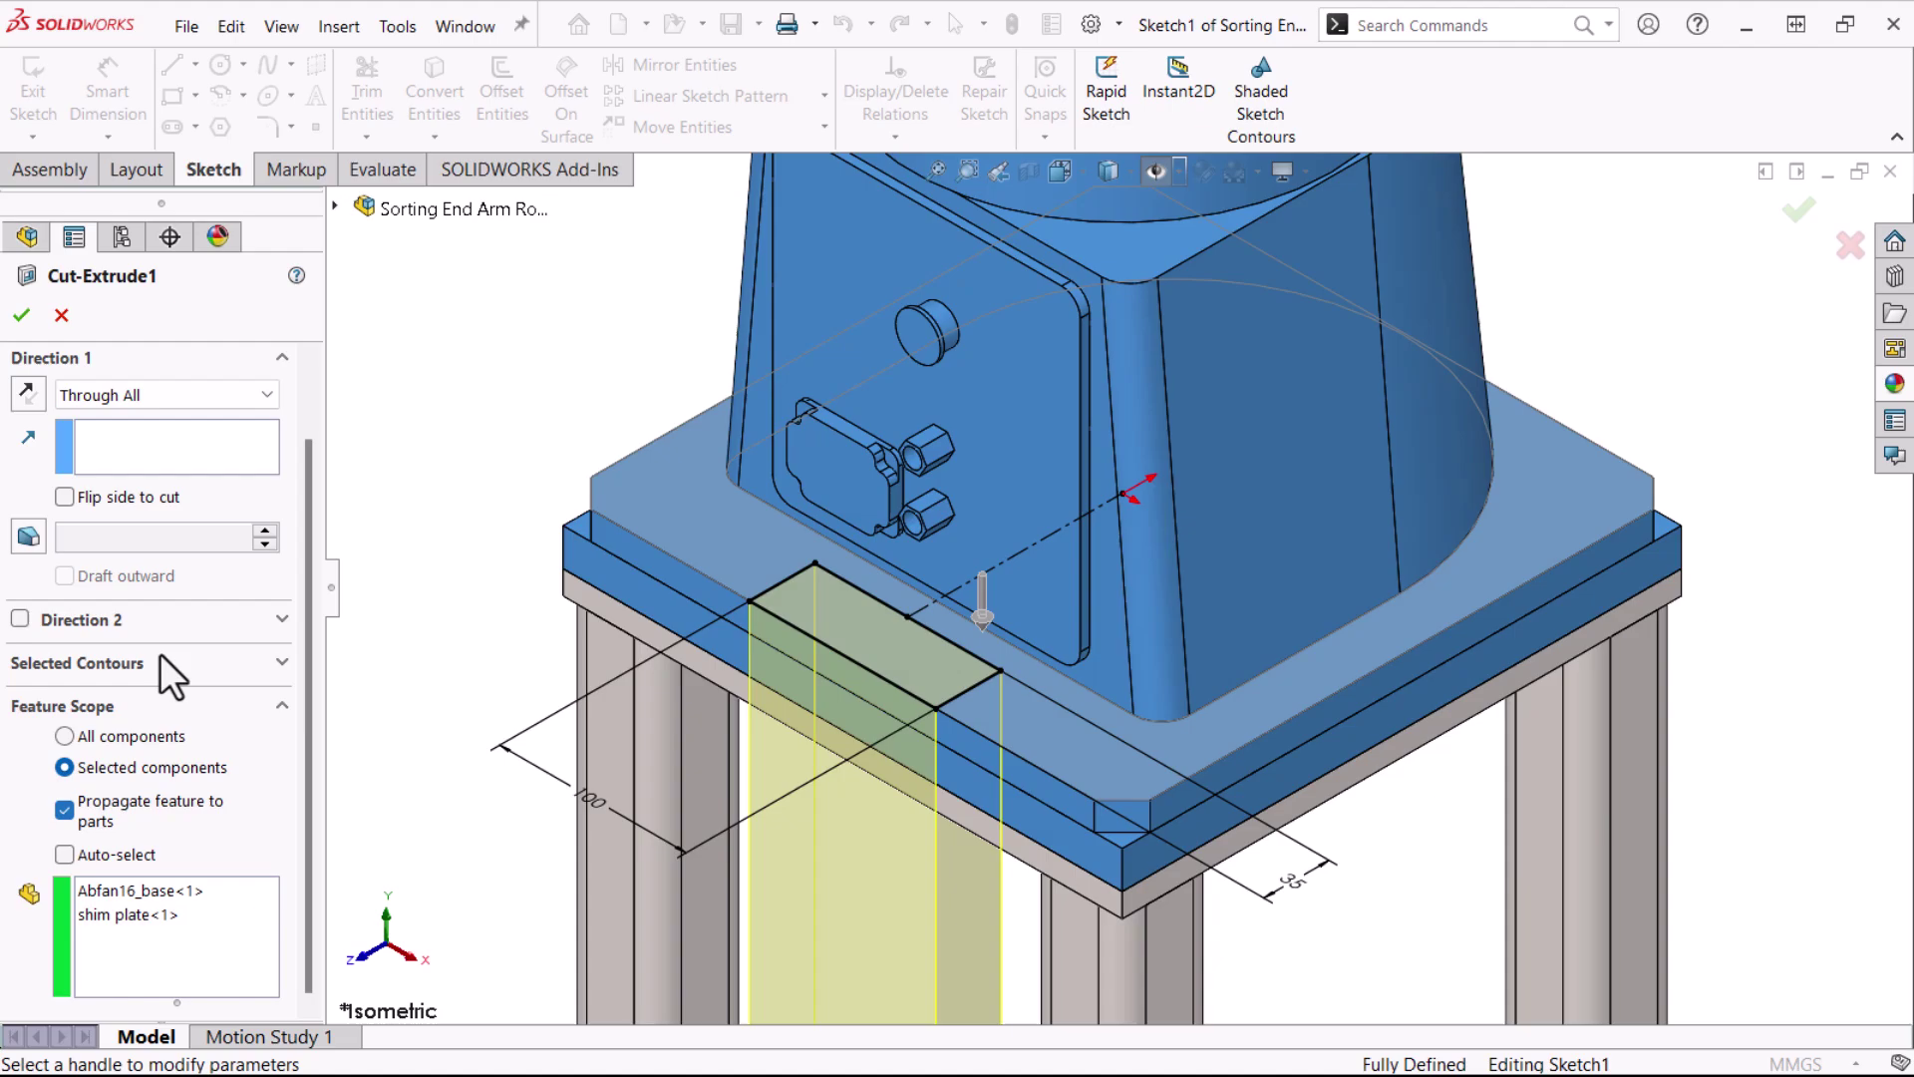
left_click(20, 317)
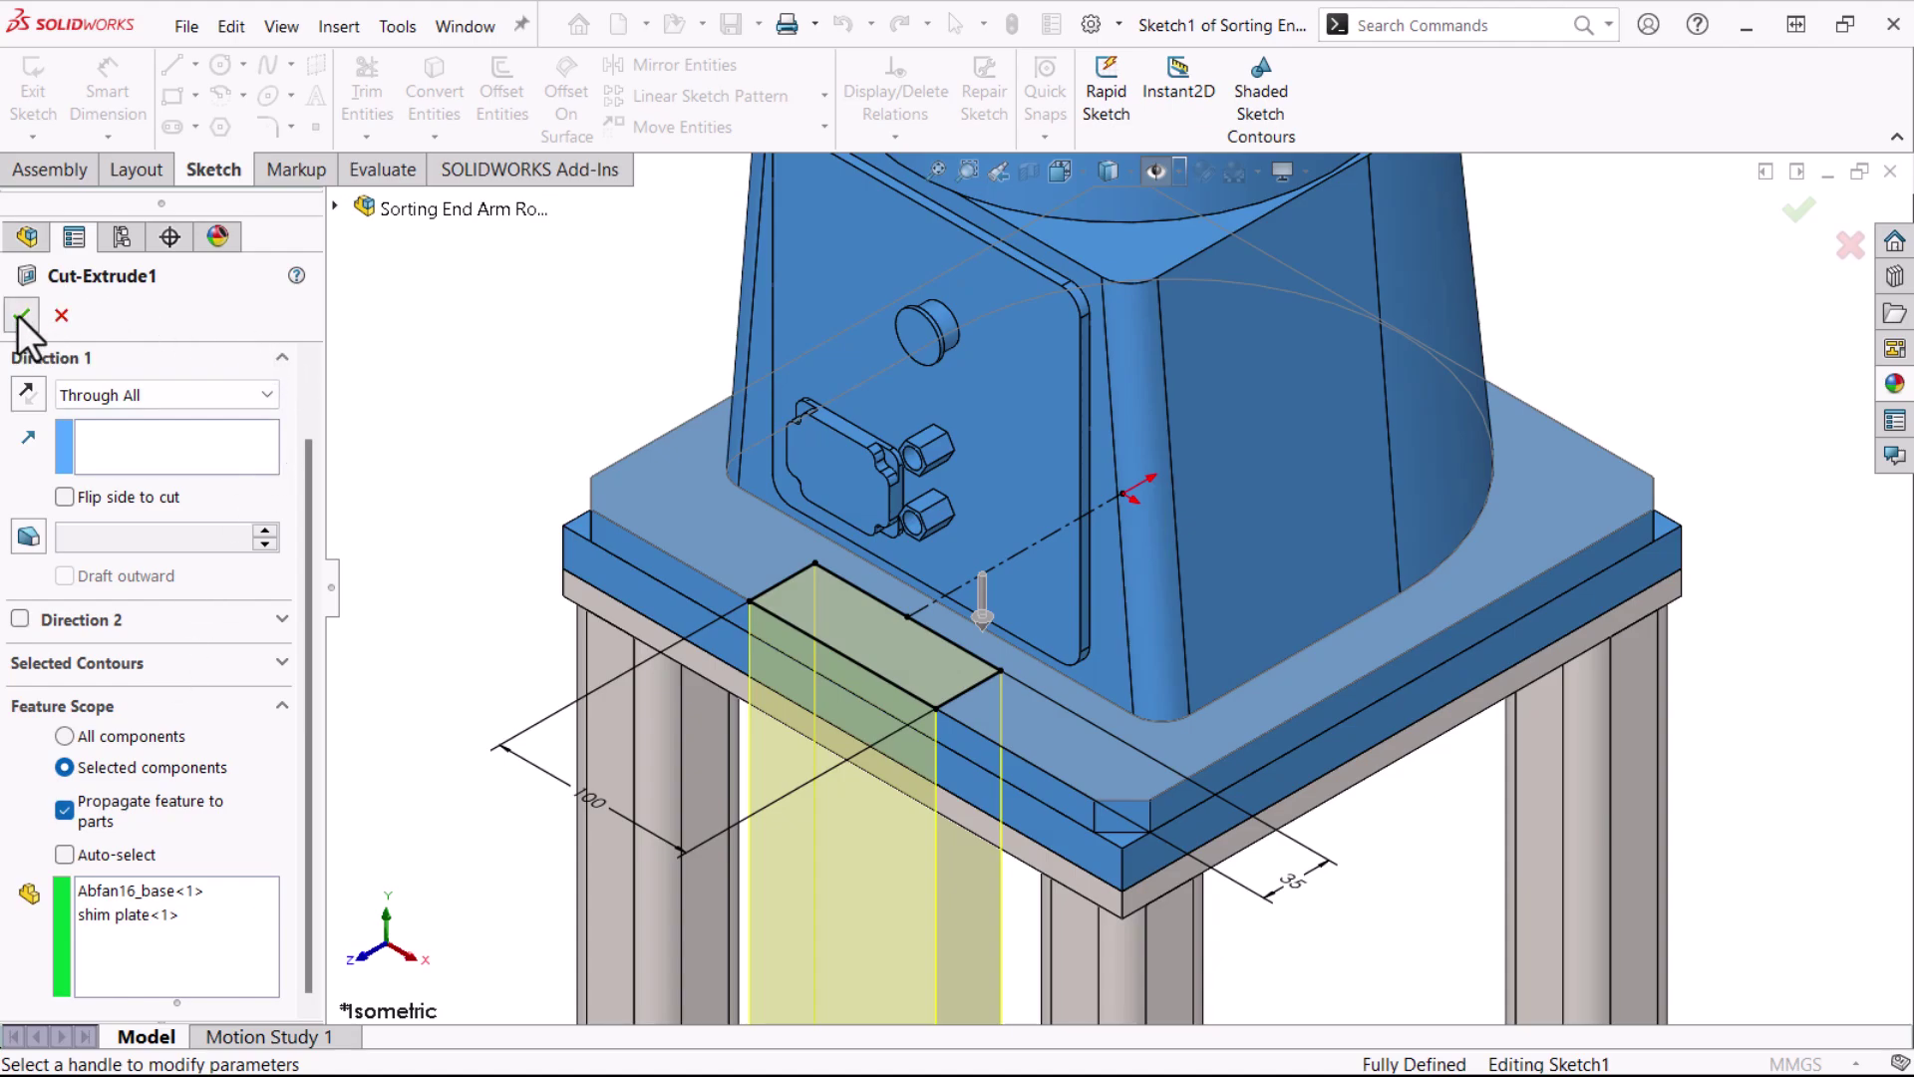